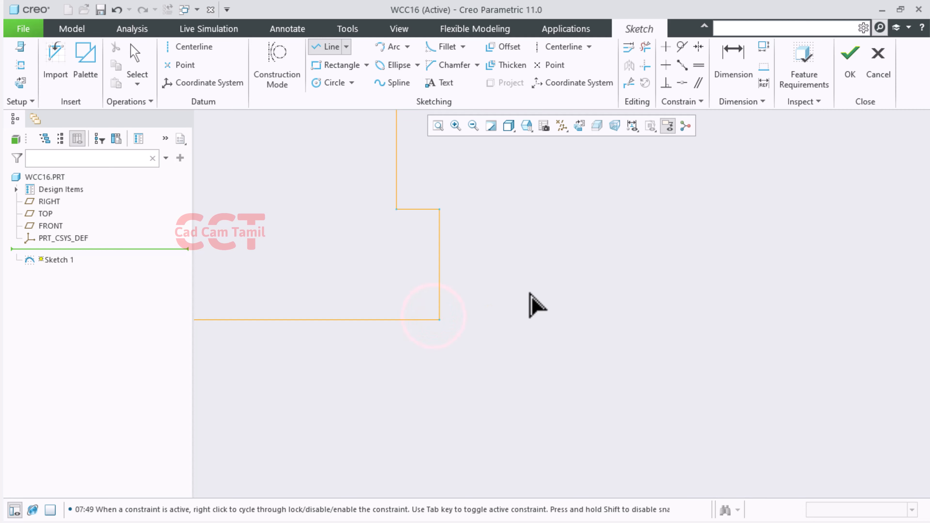
# Sketch two perpendicular lines boxing off a notch about 4.5 mm wide and 6 mm high at the profile's lower inner corner.
pyautogui.scroll(10, 606, 358)
pyautogui.scroll(2, 496, 324)
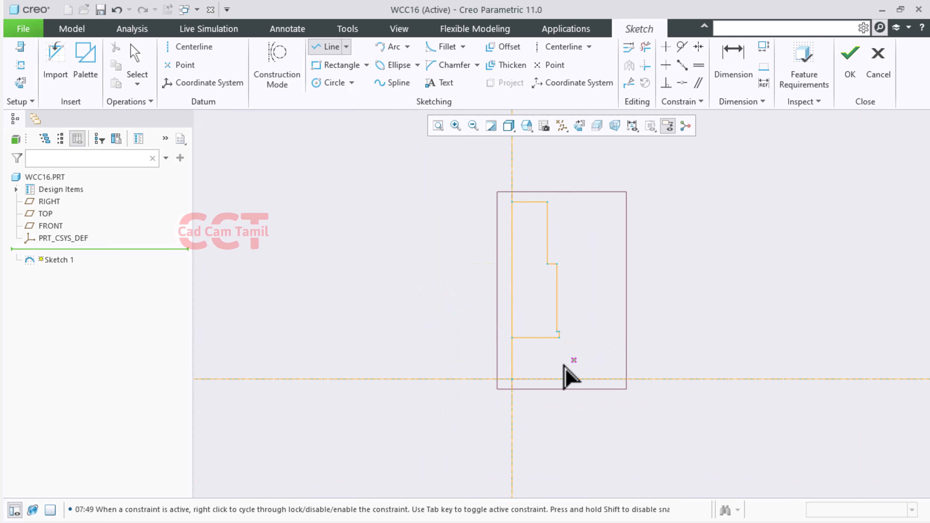
pyautogui.scroll(-6, 532, 366)
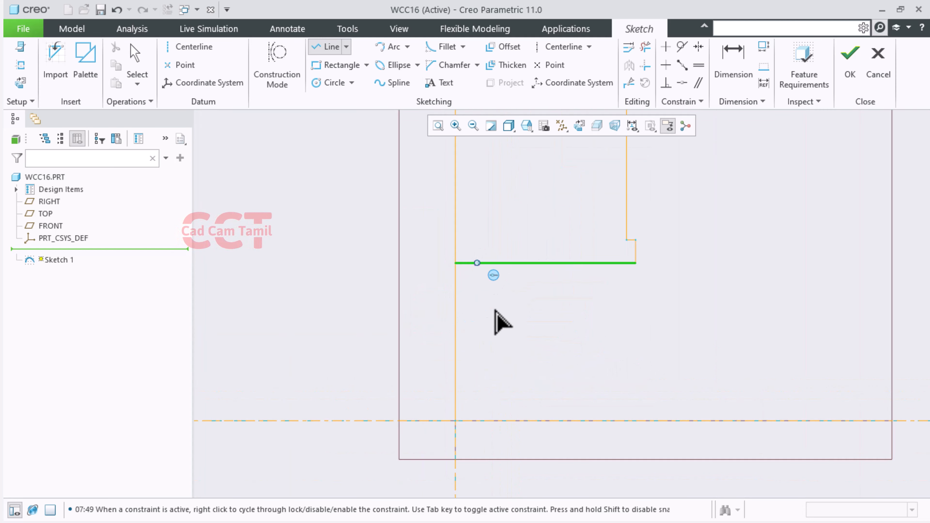
pyautogui.scroll(3, 408, 284)
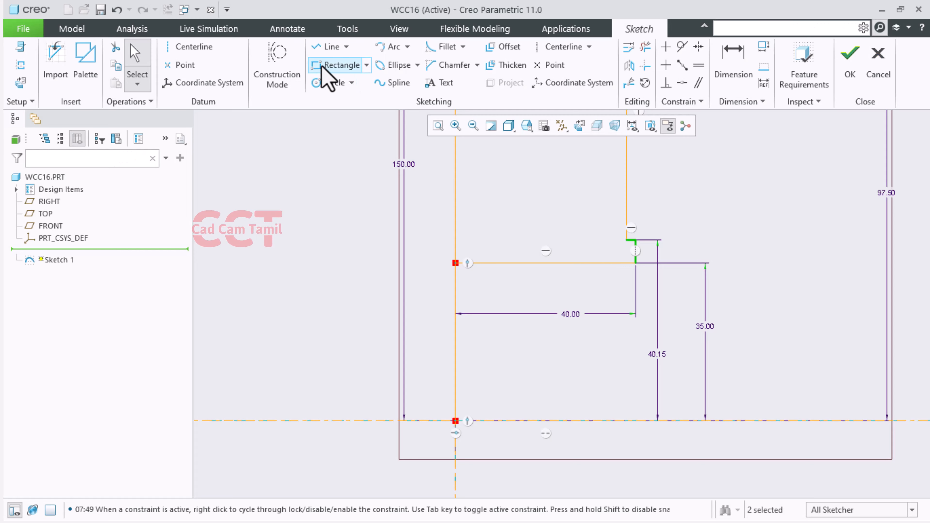
pyautogui.click(326, 46)
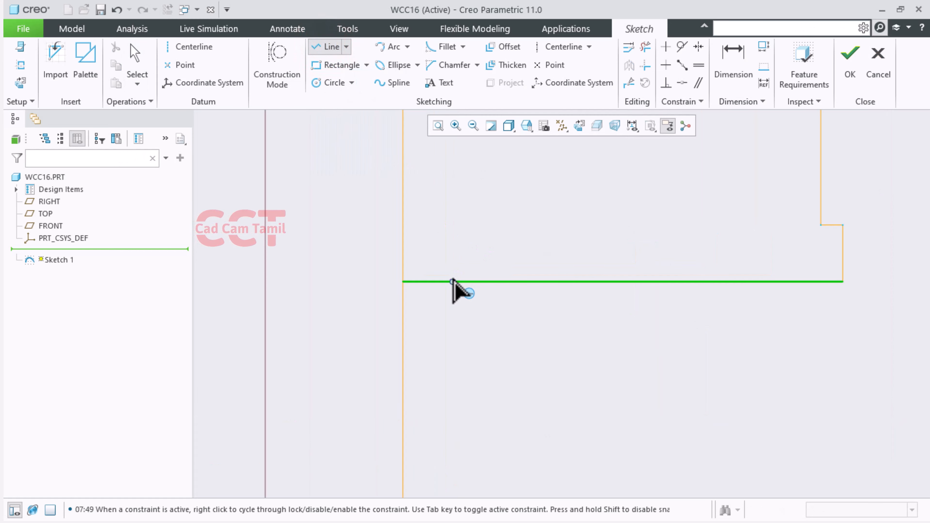
pyautogui.click(452, 280)
pyautogui.click(453, 215)
pyautogui.click(403, 215)
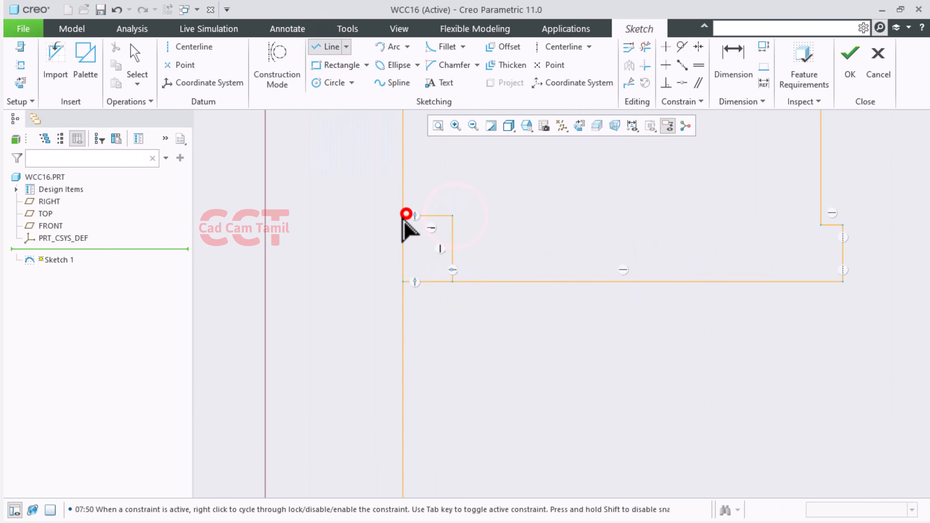
pyautogui.middleClick(357, 246)
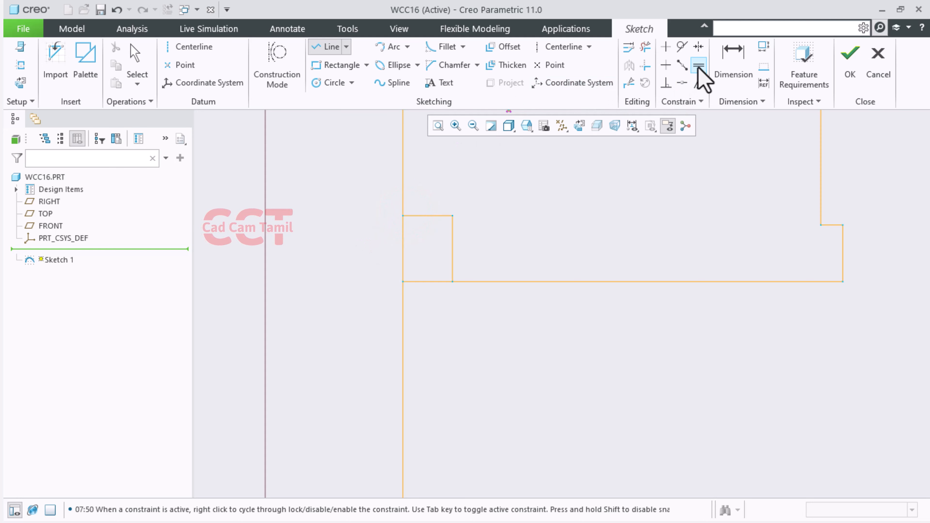
# Dimension the notch's upper horizontal line and set its width to 5 mm.
pyautogui.click(731, 60)
pyautogui.click(430, 215)
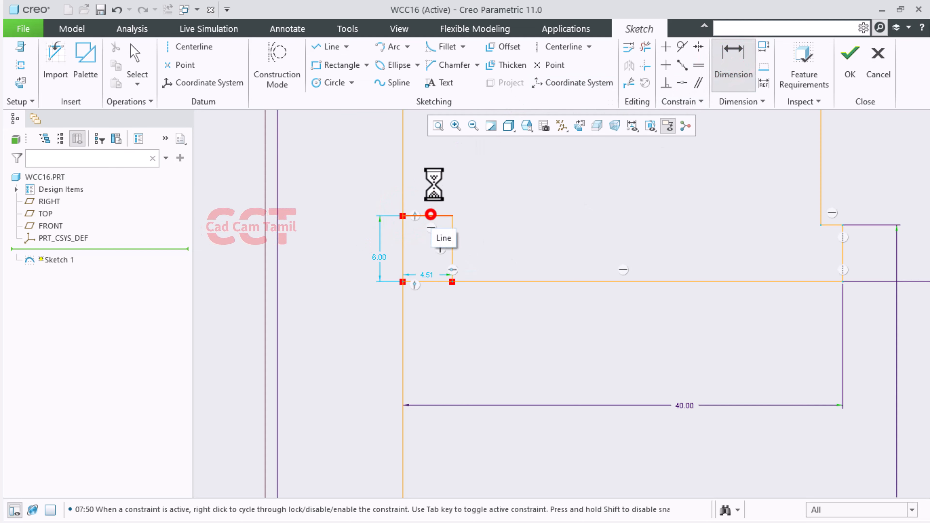
pyautogui.middleClick(429, 194)
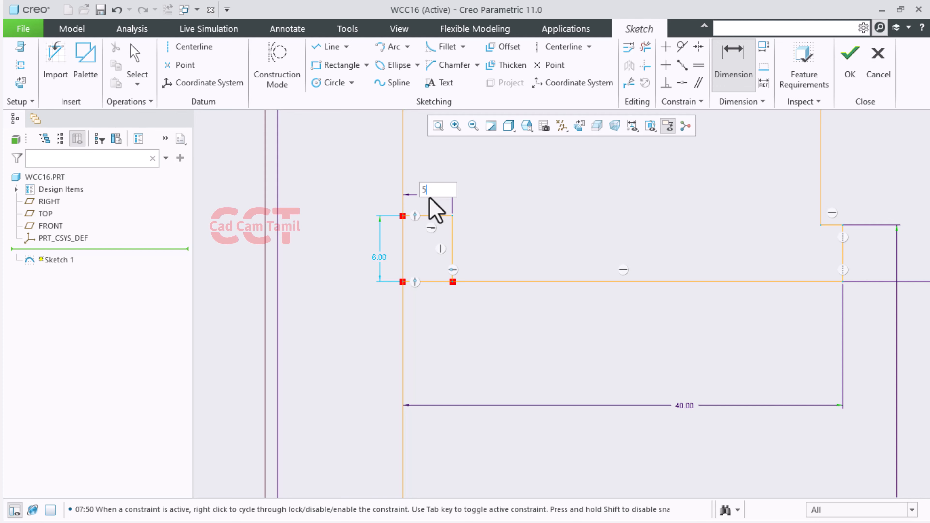
pyautogui.write('5')
pyautogui.press('Return')
# Dimension the height from the horizontal reference line to the notch's upper line and set it to 87/2 mm.
pyautogui.scroll(-2, 618, 226)
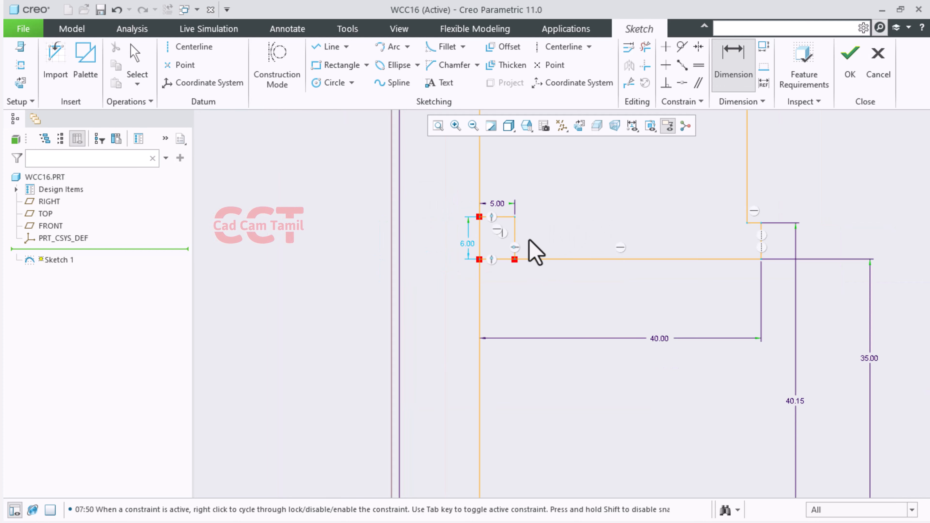
pyautogui.click(498, 218)
pyautogui.scroll(-4, 476, 239)
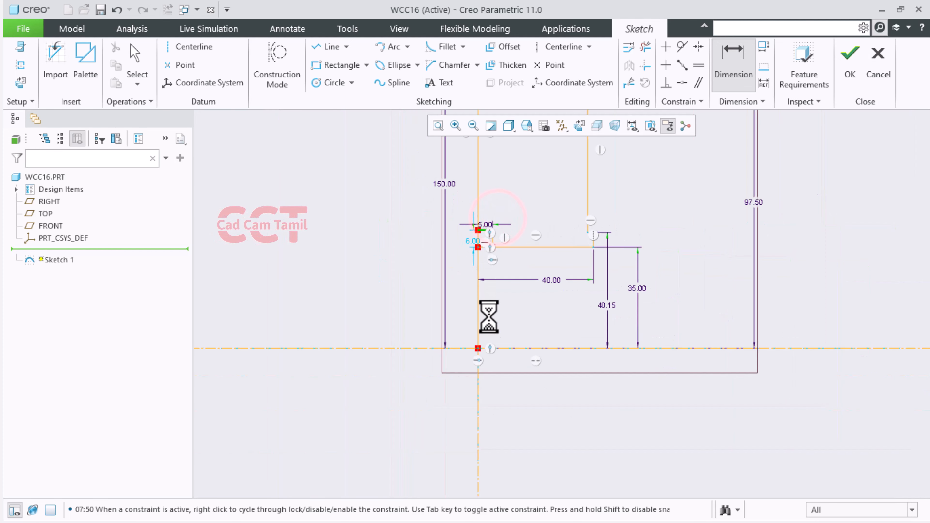
pyautogui.click(501, 347)
pyautogui.middleClick(461, 298)
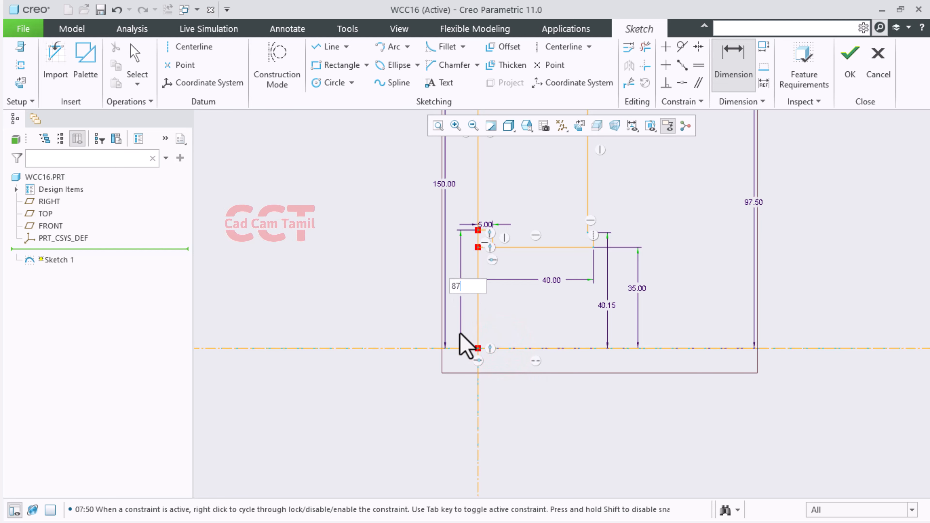
pyautogui.write('87/2')
pyautogui.press('Return')
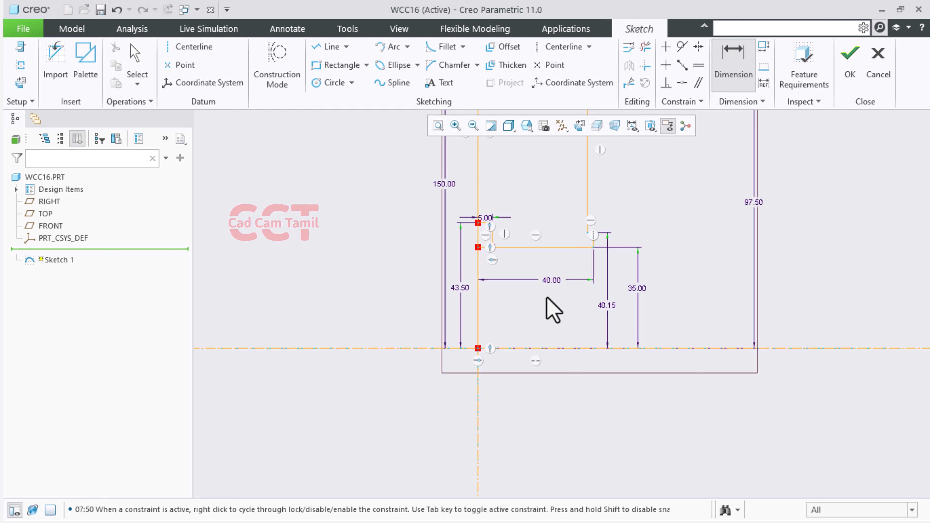
# Trim away the leftover vertical and horizontal segments around the notch so that the profile follows its two new lines.
pyautogui.click(645, 47)
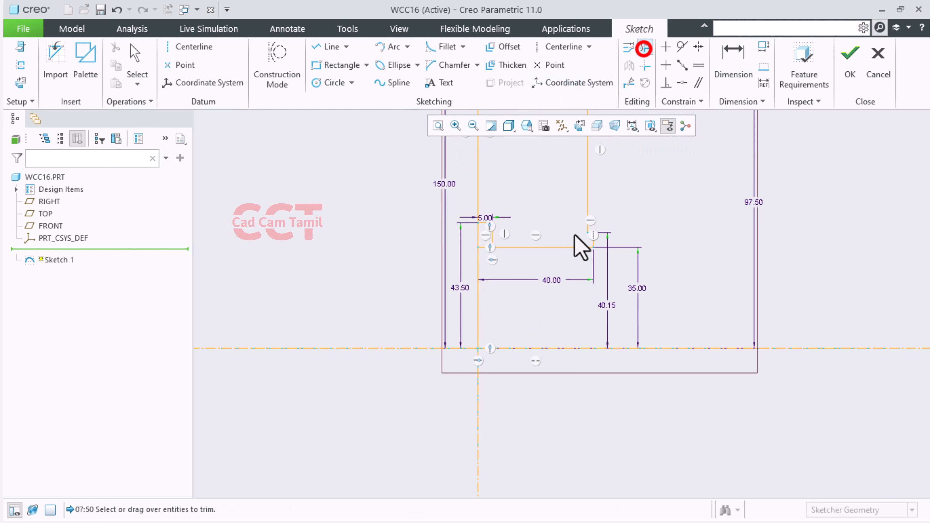
pyautogui.moveTo(531, 308)
pyautogui.mouseDown()
pyautogui.moveTo(467, 322)
pyautogui.moveTo(472, 258)
pyautogui.mouseUp()
pyautogui.scroll(4, 472, 258)
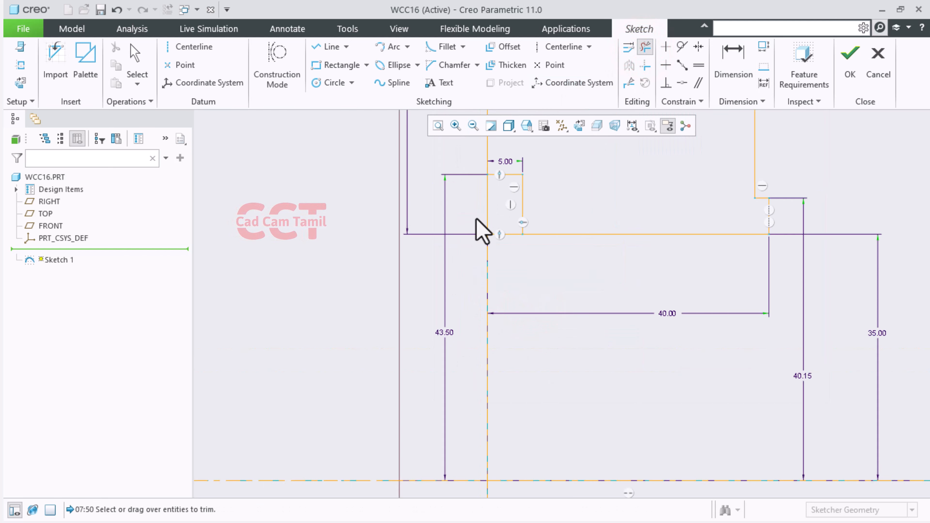
pyautogui.moveTo(503, 225); pyautogui.dragTo(510, 254)
pyautogui.scroll(-5, 509, 255)
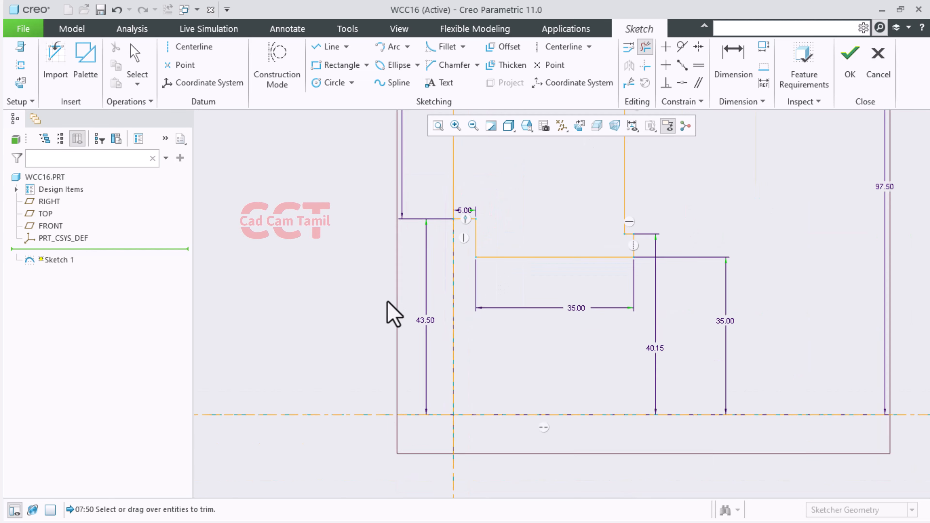
pyautogui.middleClick(743, 263)
# Turn off all sketcher display items, including dimensions, constraints and vertices, and accept the profile sketch.
pyautogui.scroll(-4, 670, 352)
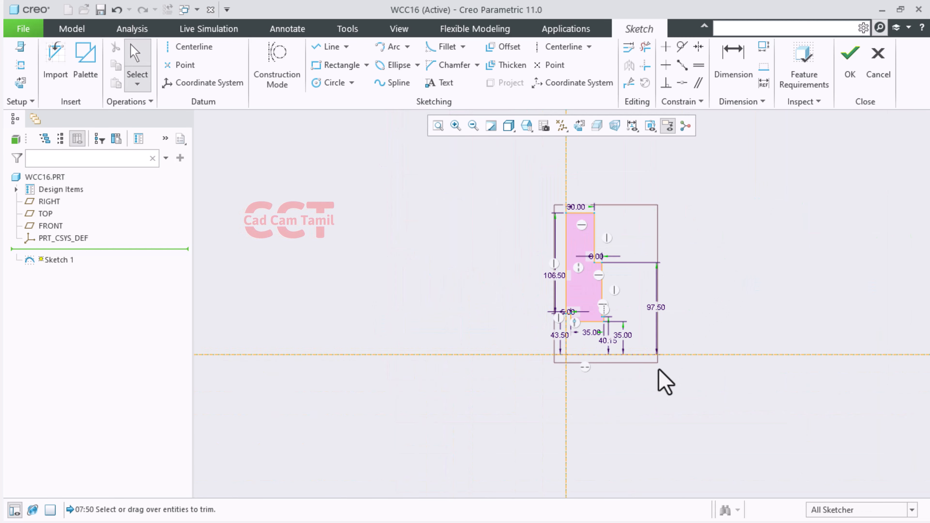
pyautogui.scroll(3, 633, 300)
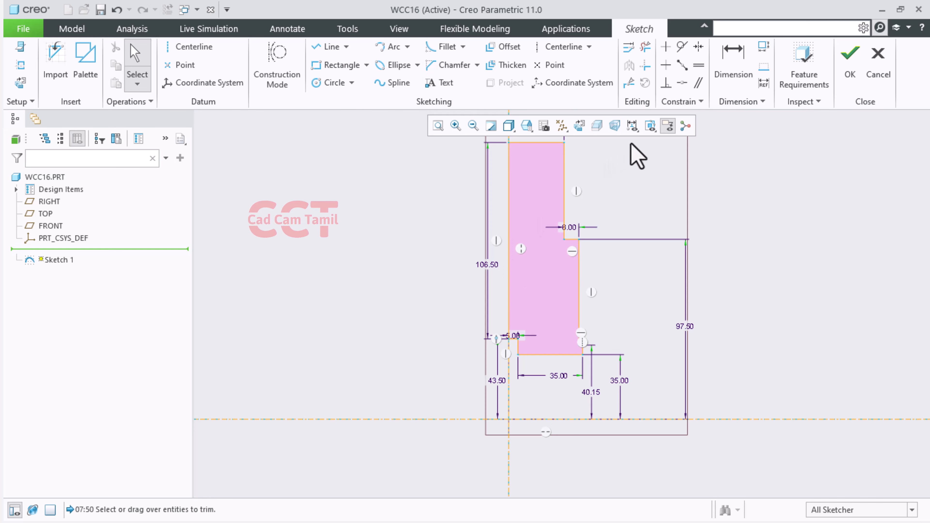
pyautogui.click(639, 125)
pyautogui.click(637, 147)
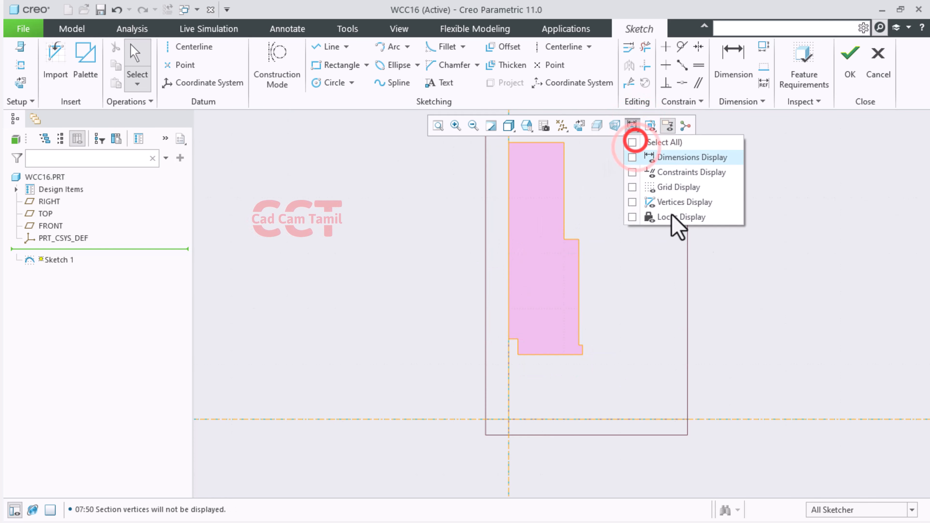
pyautogui.click(769, 283)
pyautogui.scroll(-1, 390, 351)
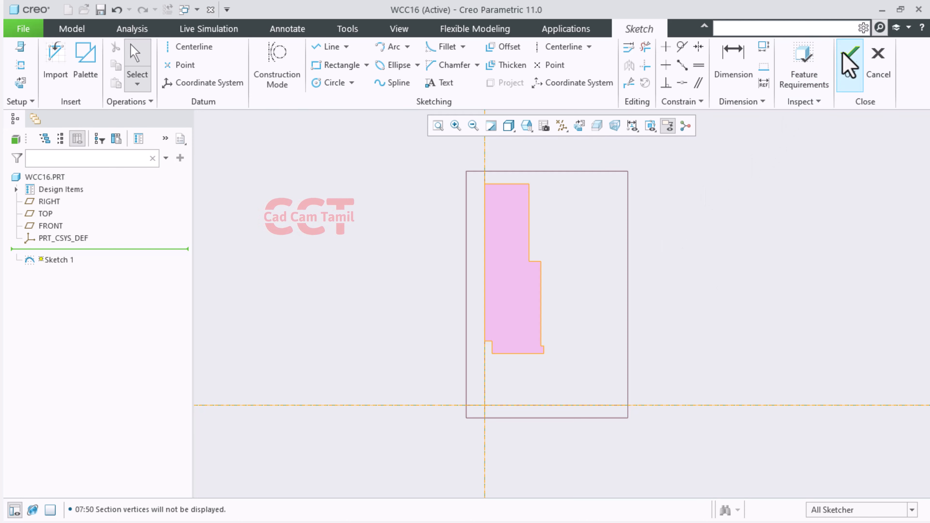
pyautogui.click(851, 55)
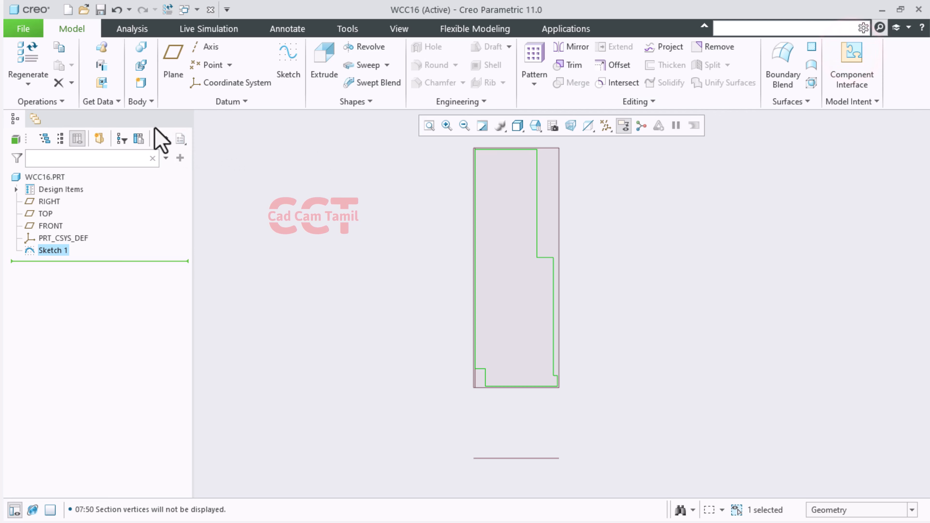
pyautogui.click(358, 55)
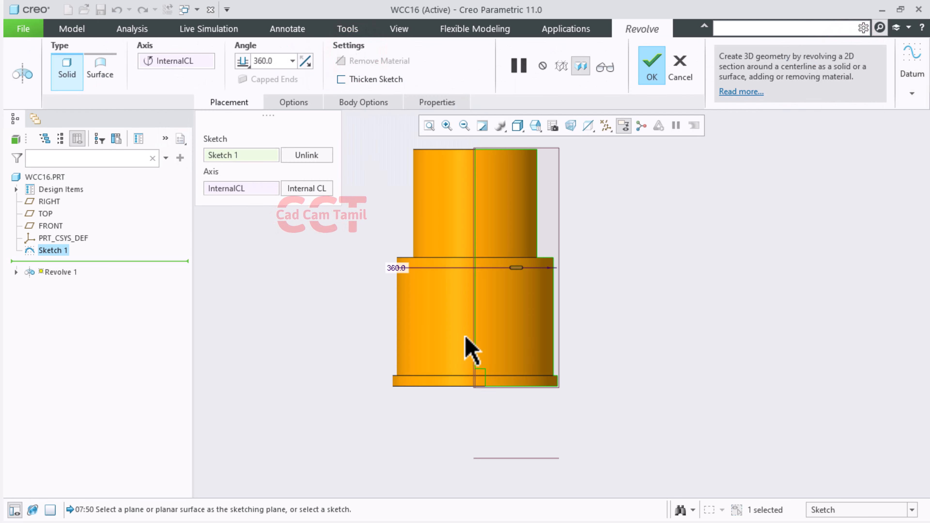
pyautogui.click(301, 188)
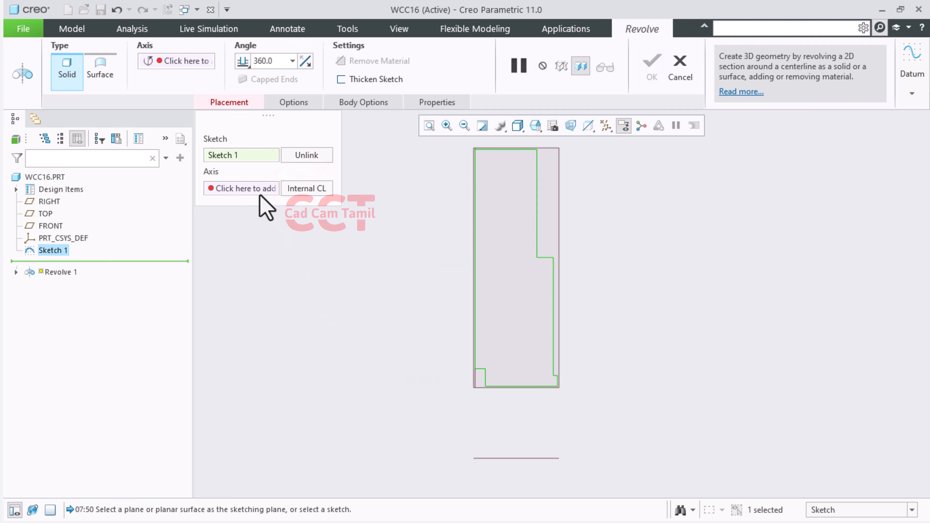
pyautogui.click(231, 190)
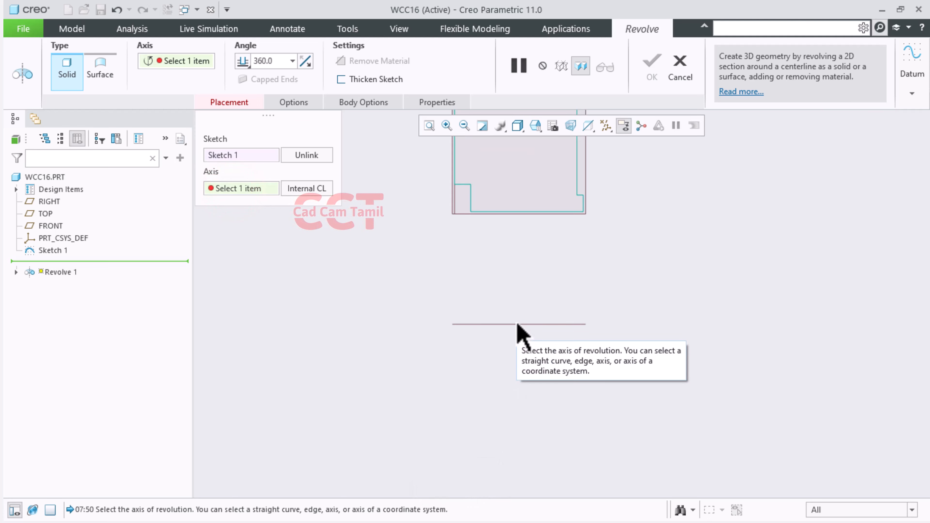
pyautogui.click(517, 324)
pyautogui.click(679, 66)
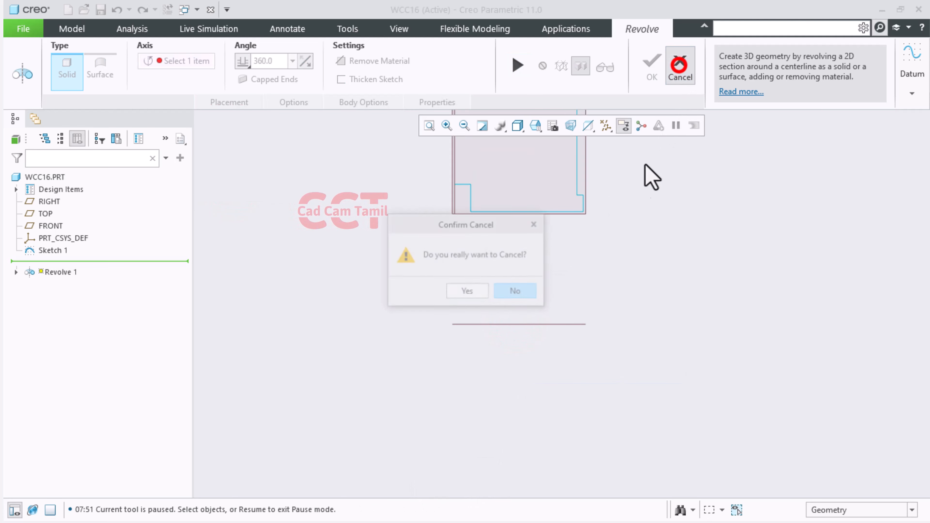
pyautogui.click(466, 293)
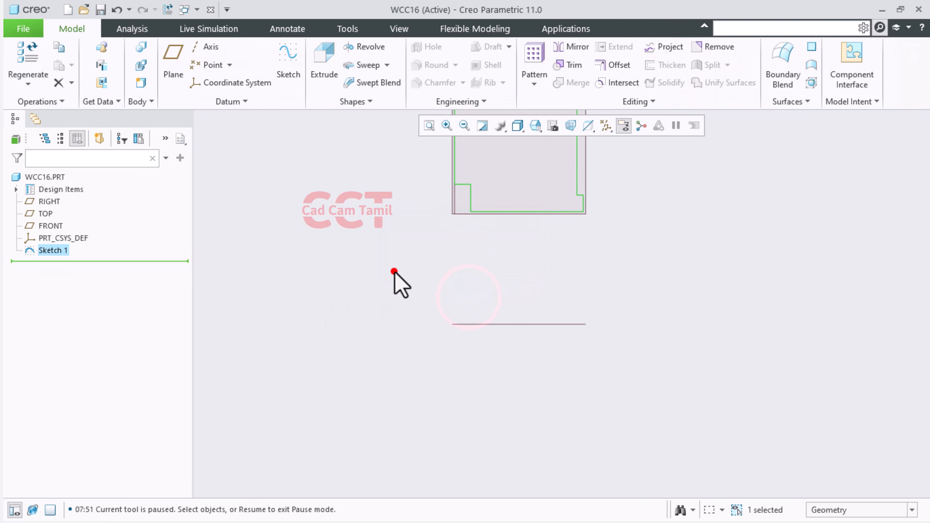
# Edit the definition of Sketch 1, add a sketch centerline along the horizontal reference, and accept the sketch.
pyautogui.click(394, 272)
pyautogui.click(47, 252)
pyautogui.rightClick(45, 252)
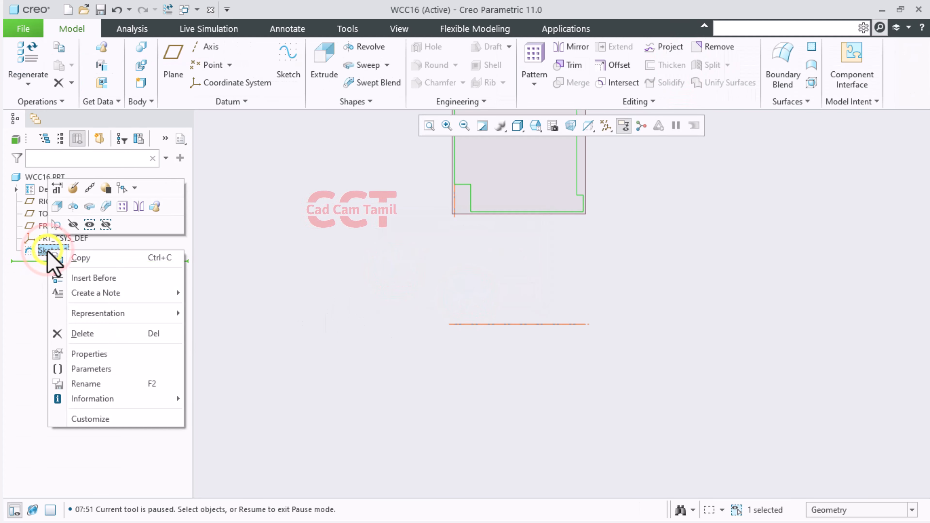
pyautogui.click(40, 249)
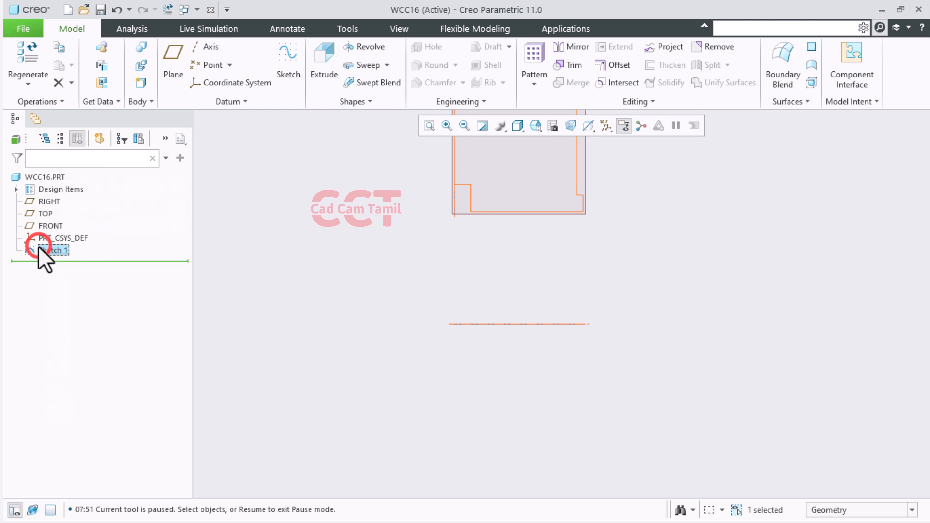
pyautogui.rightClick(41, 251)
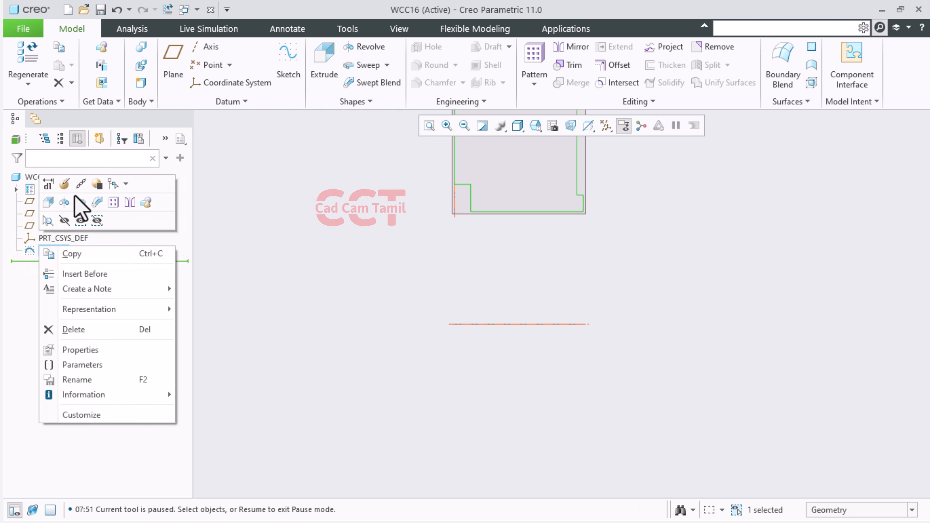
pyautogui.click(66, 184)
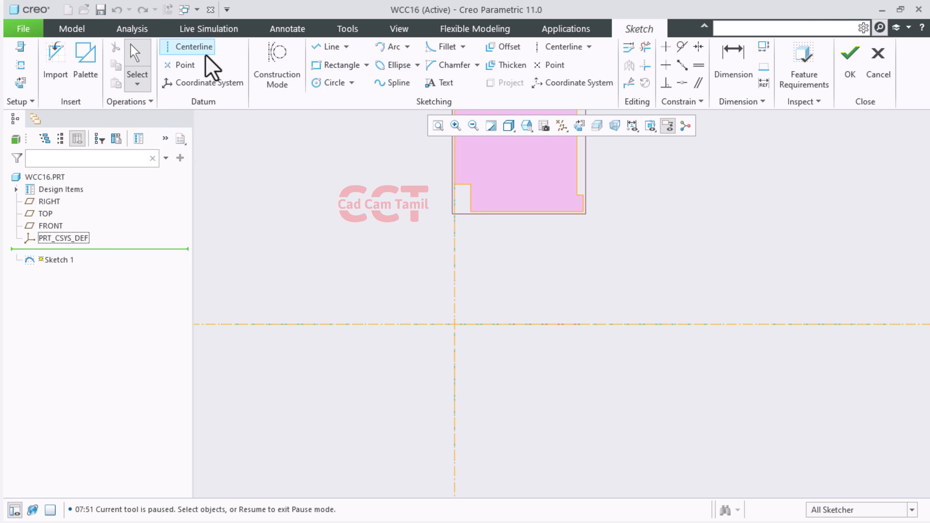
pyautogui.click(590, 47)
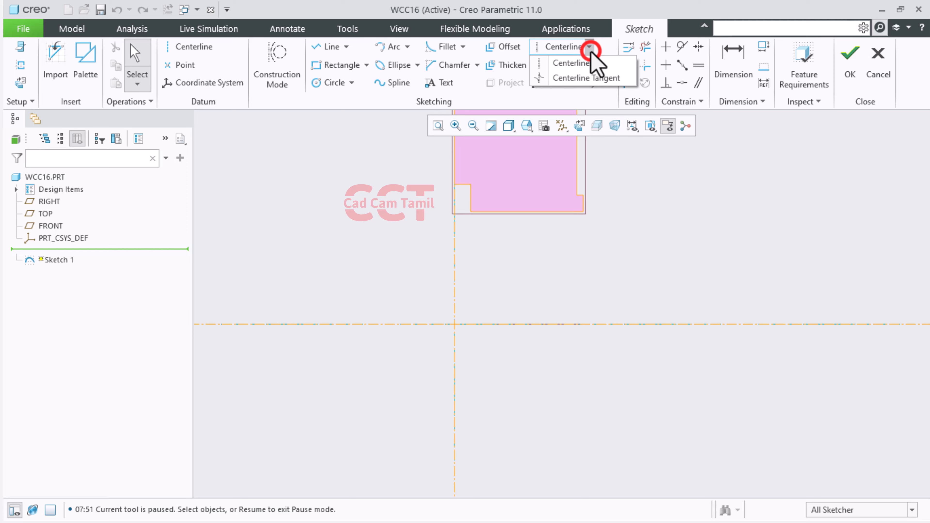
pyautogui.click(571, 65)
pyautogui.click(533, 324)
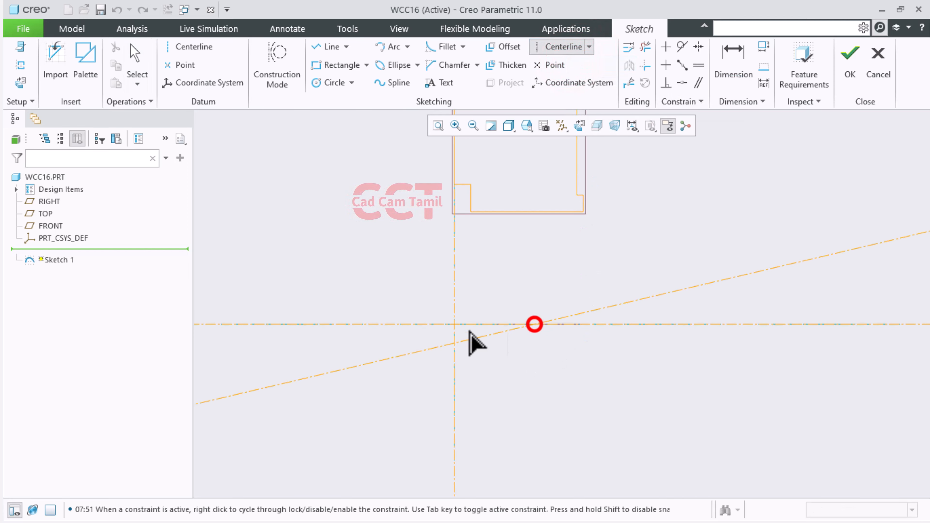
pyautogui.click(397, 324)
pyautogui.click(852, 68)
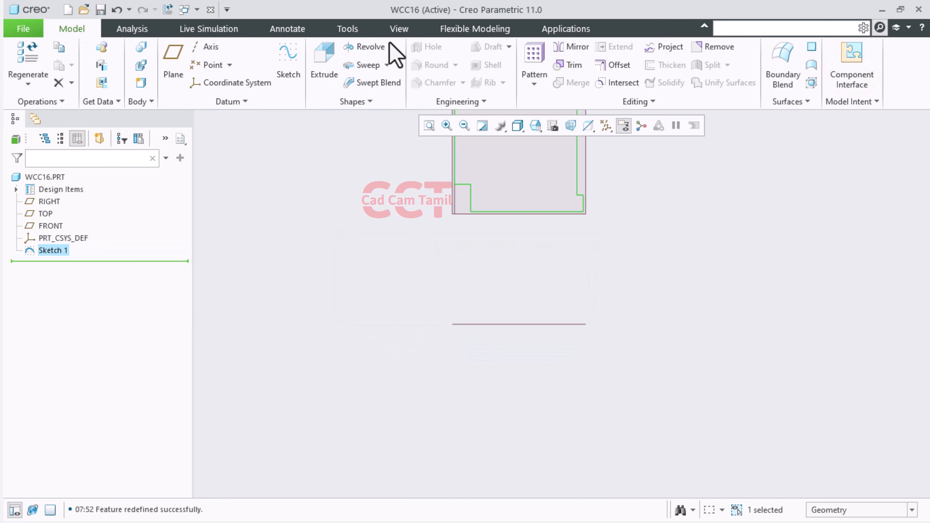
# Revolve Sketch 1 as a solid through 360° about its internal horizontal centerline.
pyautogui.click(383, 45)
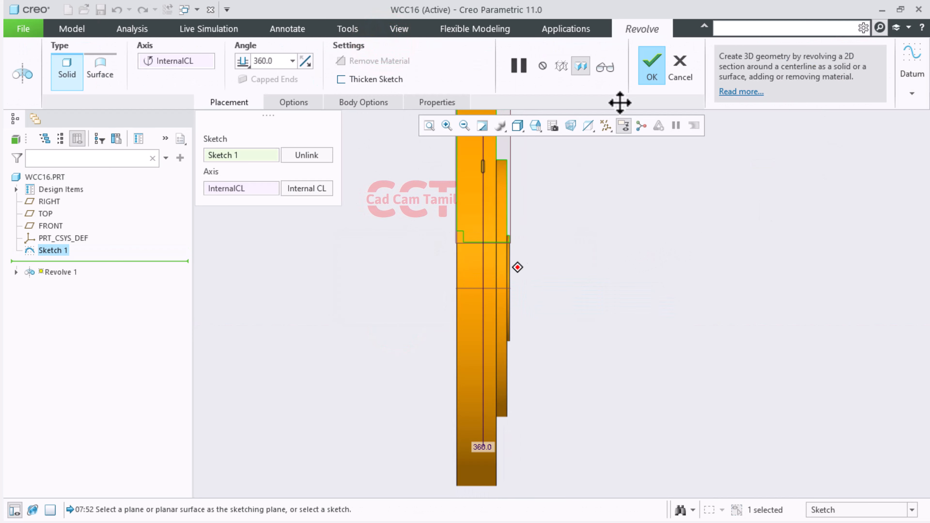
pyautogui.hotkey('ctrl', 'd')
pyautogui.click(650, 69)
pyautogui.click(750, 275)
pyautogui.scroll(-5, 593, 216)
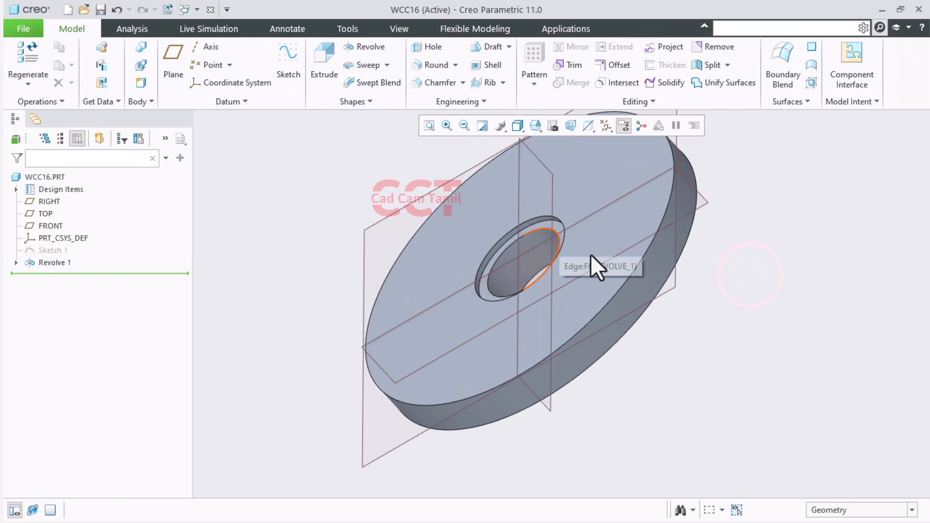
# Start a new sketch on the disc's large flat face and orient the view square to the sketch plane.
pyautogui.moveTo(595, 265)
pyautogui.mouseDown(button='middle')
pyautogui.moveTo(644, 249)
pyautogui.moveTo(561, 266)
pyautogui.moveTo(614, 203)
pyautogui.moveTo(561, 253)
pyautogui.moveTo(588, 266)
pyautogui.mouseUp(button='middle')
pyautogui.click(628, 285)
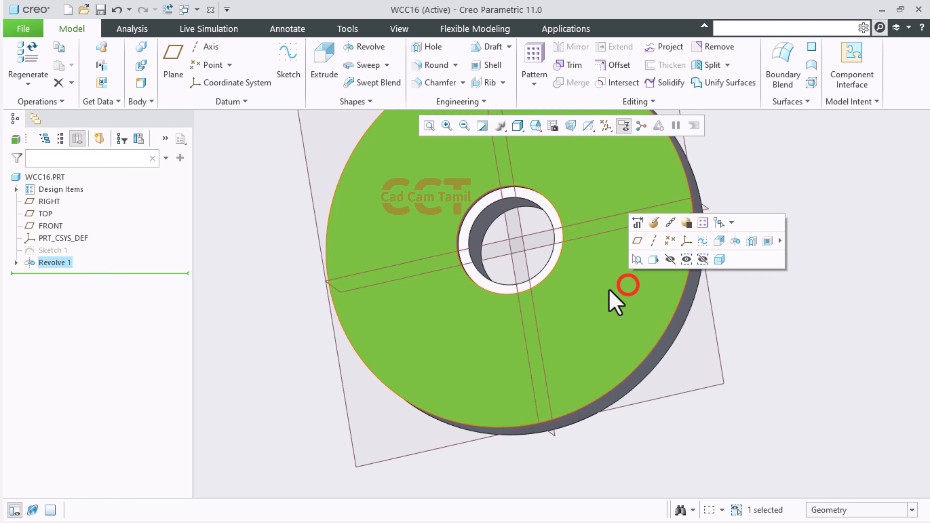
pyautogui.click(703, 244)
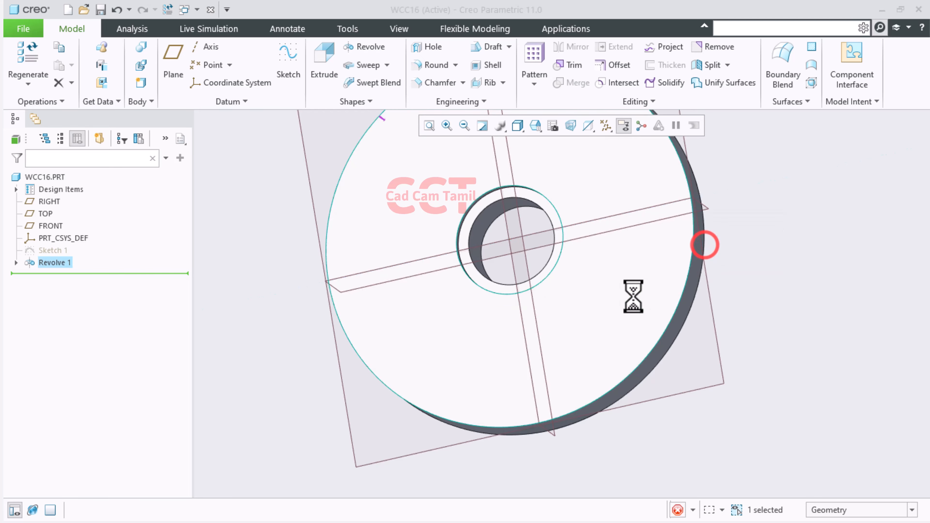
pyautogui.click(580, 125)
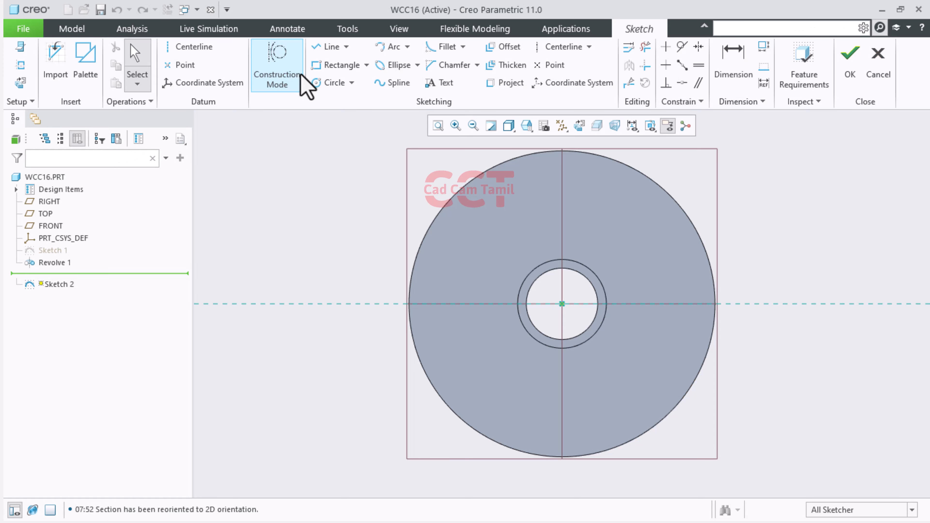
# Sketch a construction circle with a radius of about 91, centred on the disc's centre between the bore and the outer edge.
pyautogui.click(332, 83)
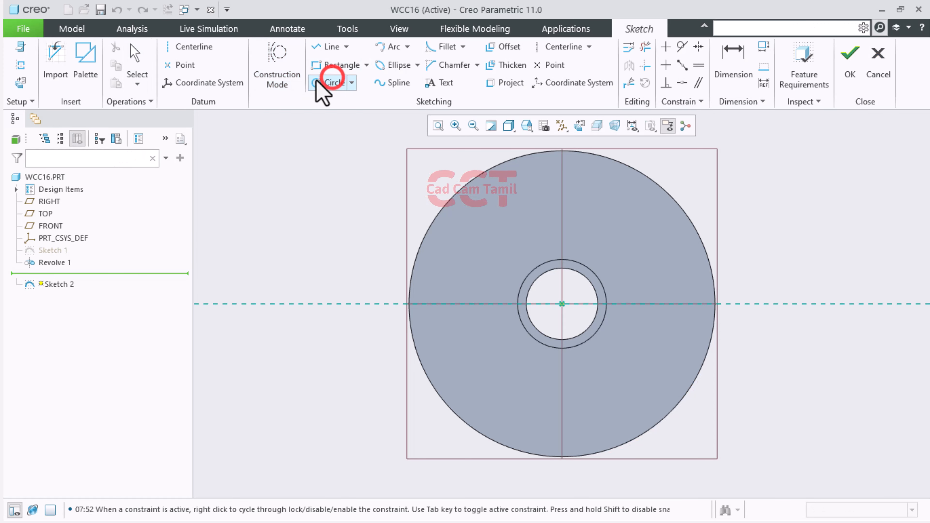
pyautogui.click(273, 75)
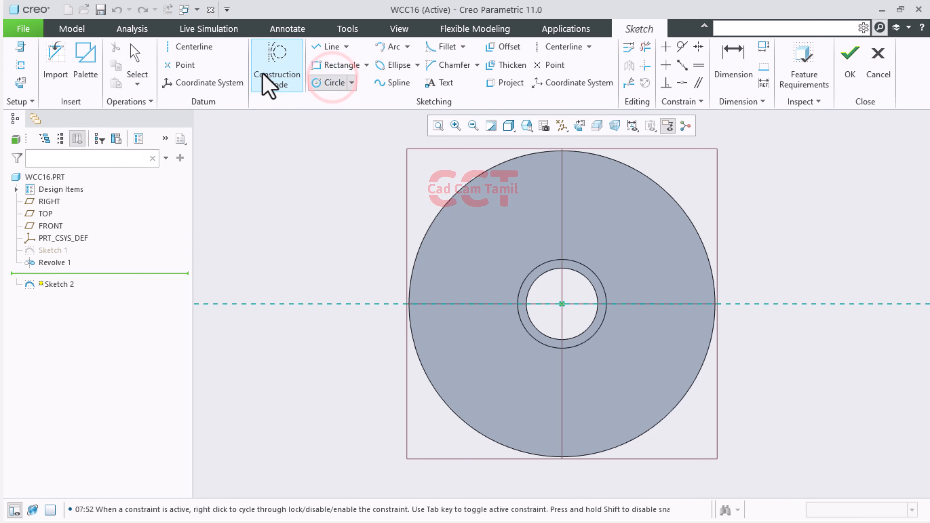
pyautogui.click(285, 67)
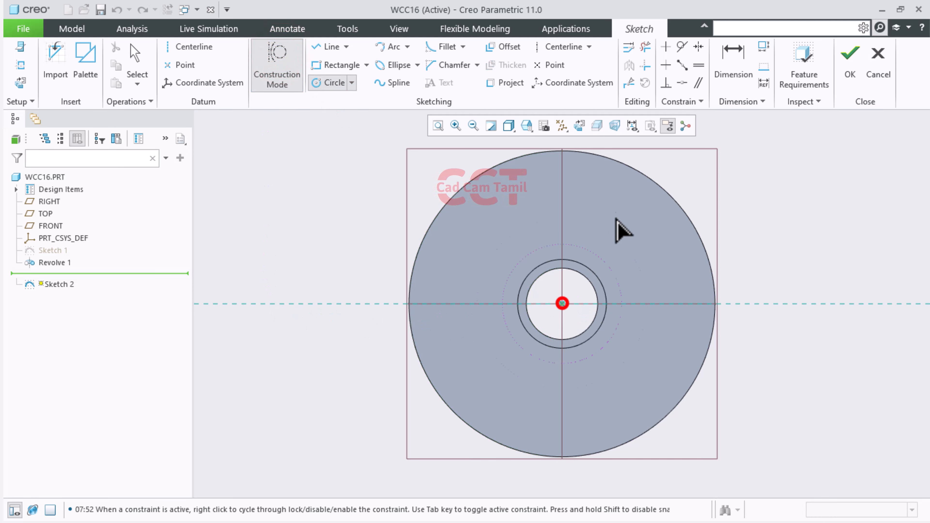
pyautogui.middleClick(346, 234)
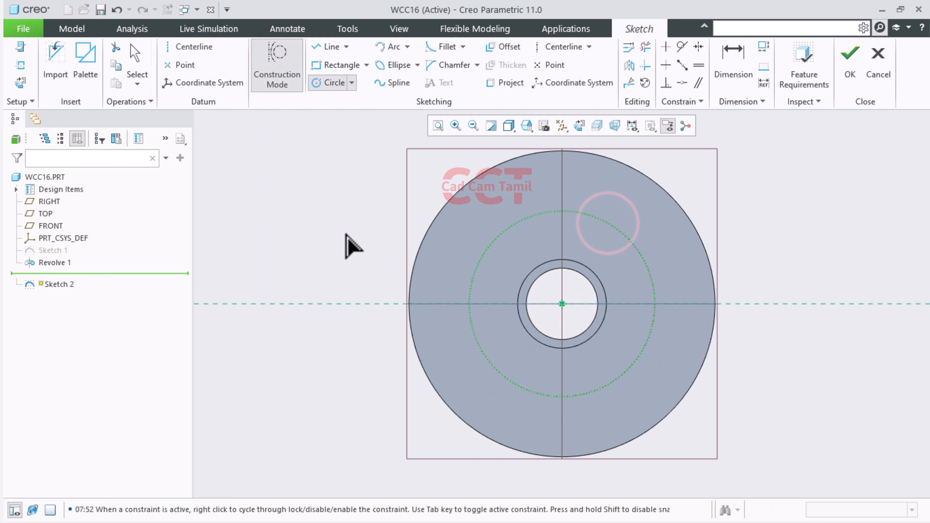
pyautogui.click(284, 43)
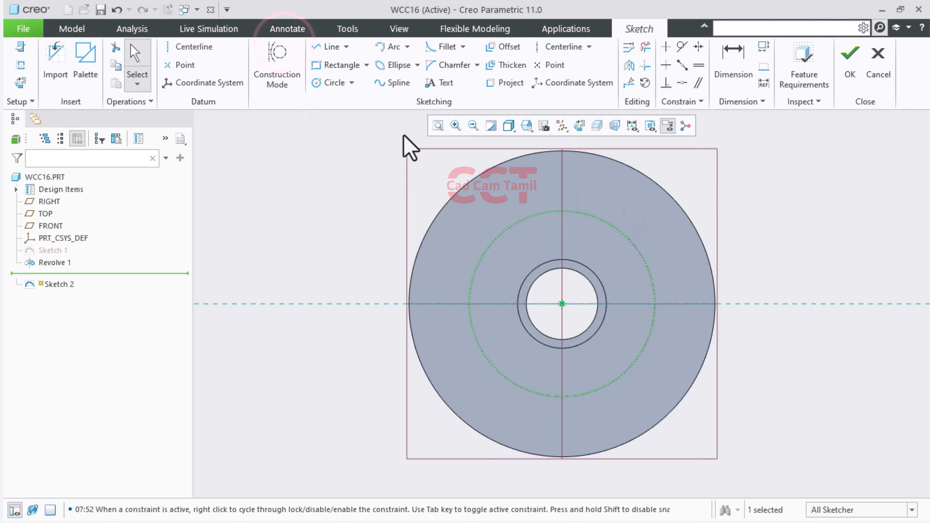
# Turn on the display of dimensions in the sketch.
pyautogui.click(733, 60)
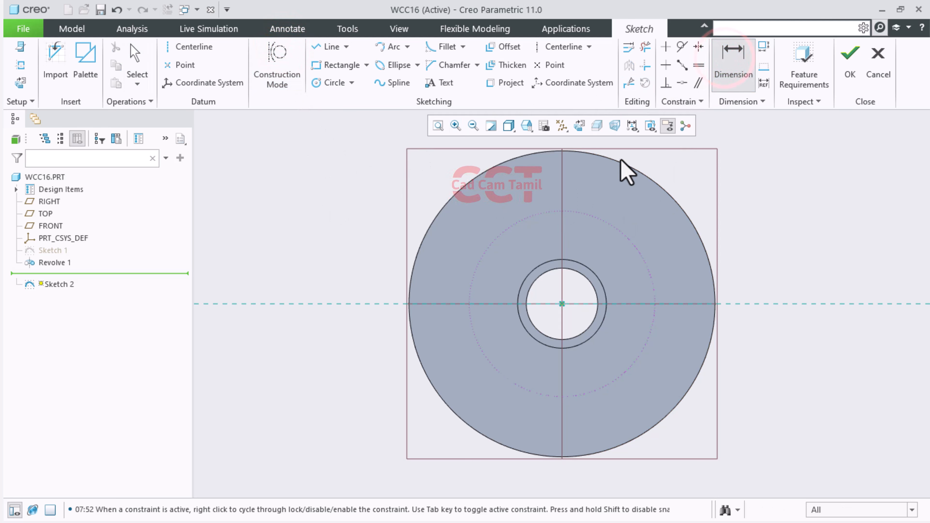
pyautogui.click(632, 128)
pyautogui.click(638, 157)
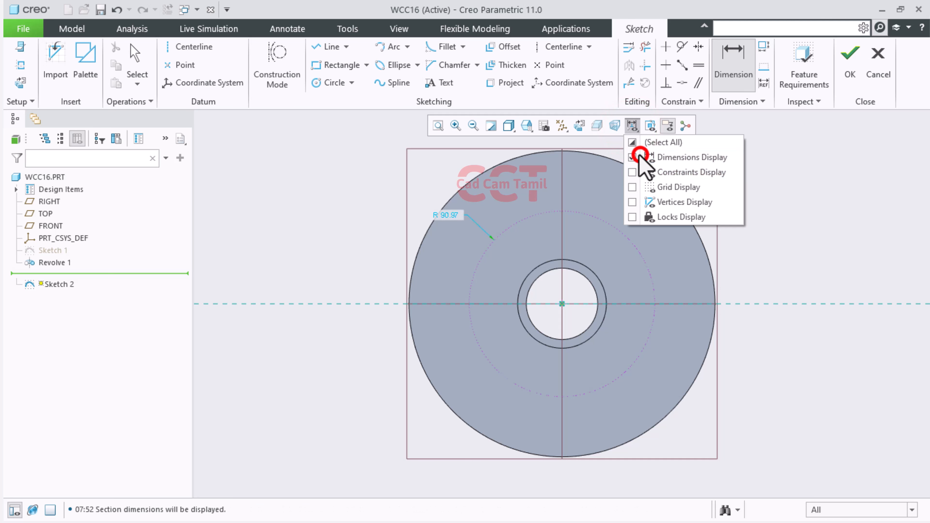
pyautogui.click(355, 222)
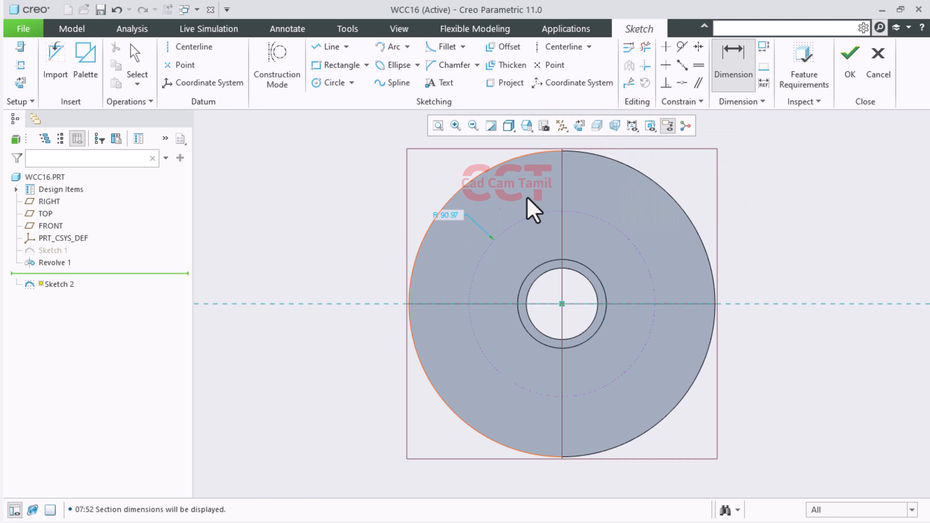
# Dimension the construction circle's radius as 150 and correct the value to 75.
pyautogui.click(649, 266)
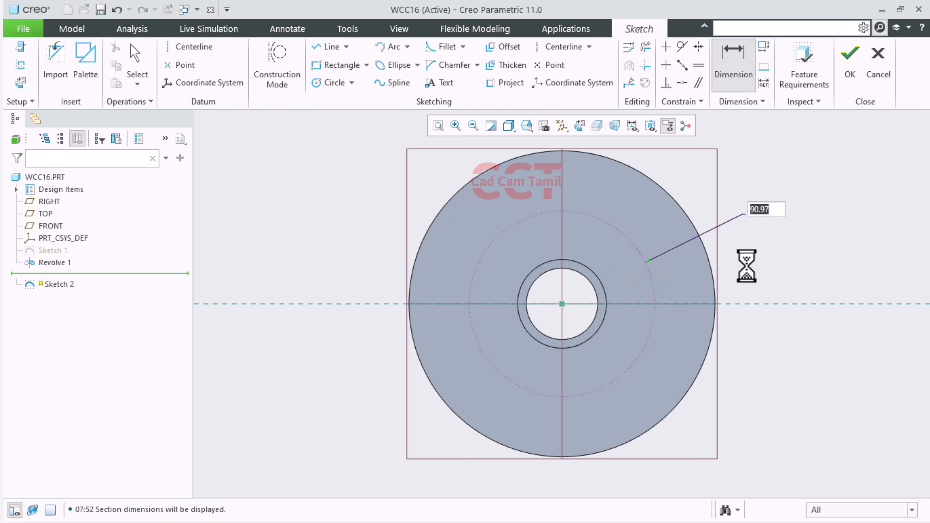
pyautogui.write('150')
pyautogui.press('Return')
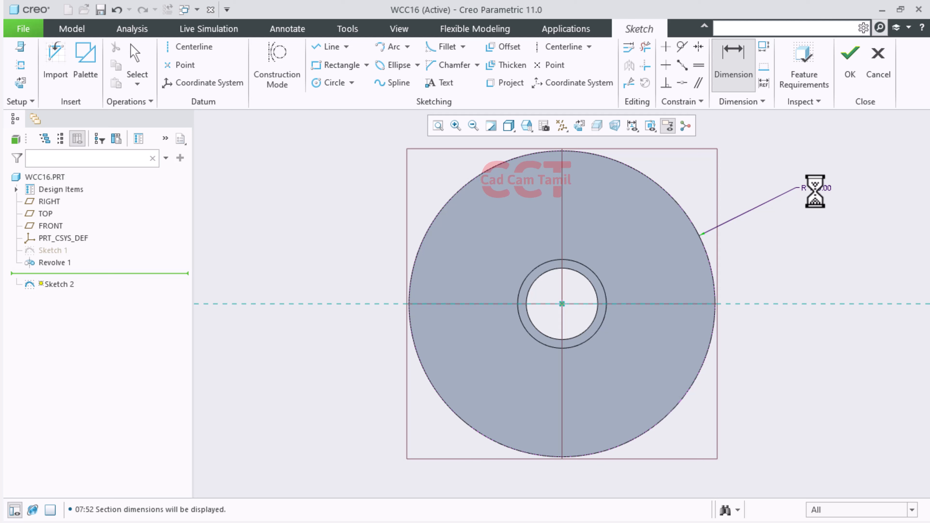
pyautogui.doubleClick(814, 187)
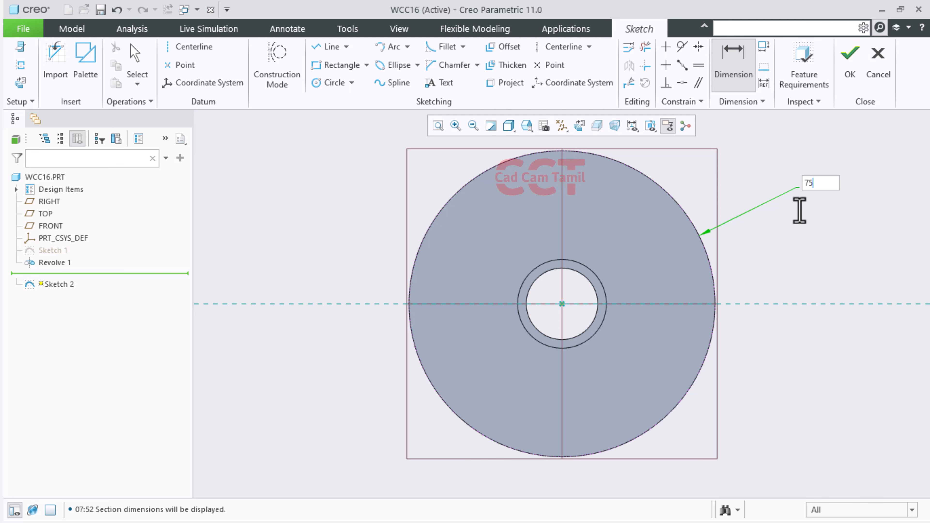
pyautogui.scroll(3, 640, 248)
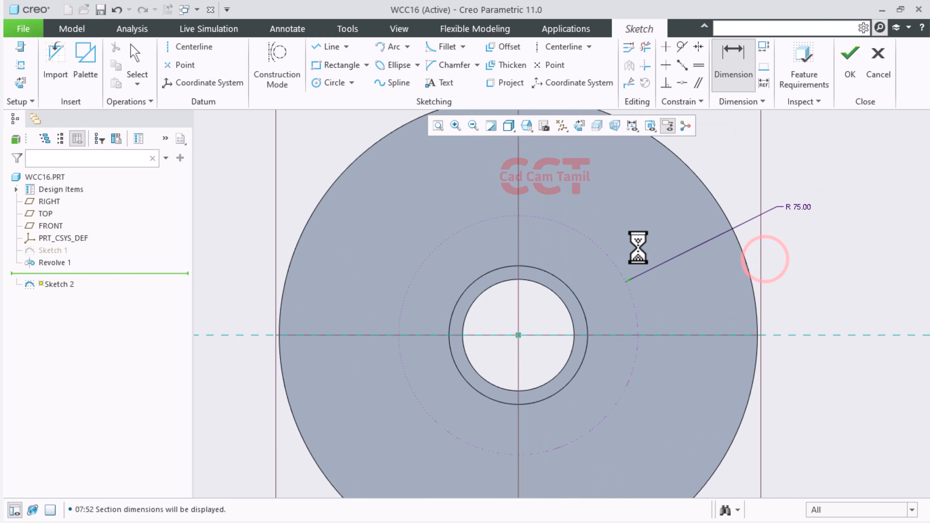
# Sketch a construction line from the disc's centre up and to the left past the outer edge, about 56° from the horizontal reference.
pyautogui.click(324, 83)
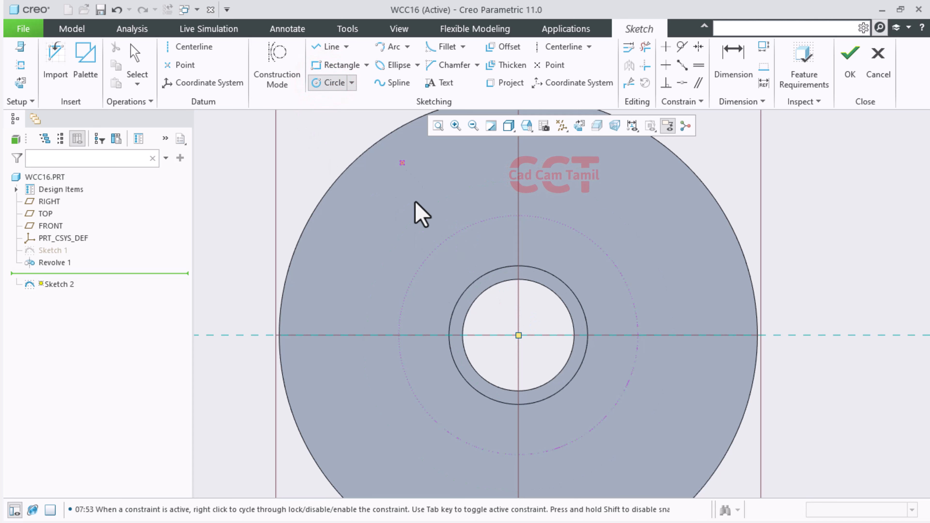
pyautogui.click(283, 61)
pyautogui.click(330, 46)
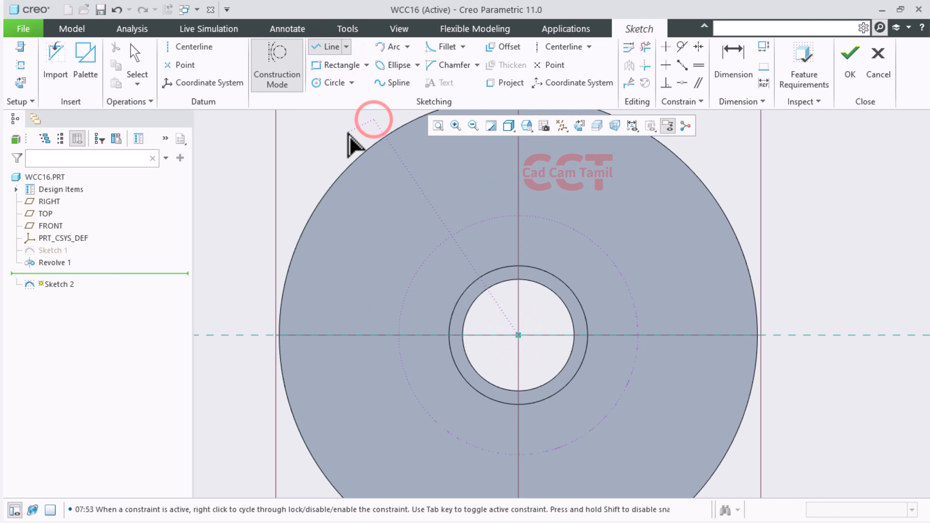
pyautogui.scroll(-3, 324, 263)
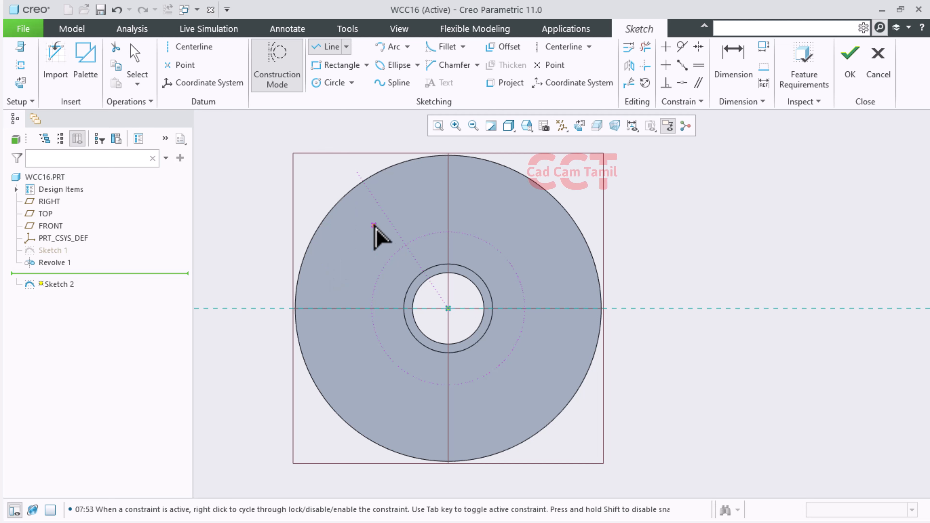
pyautogui.middleClick(373, 226)
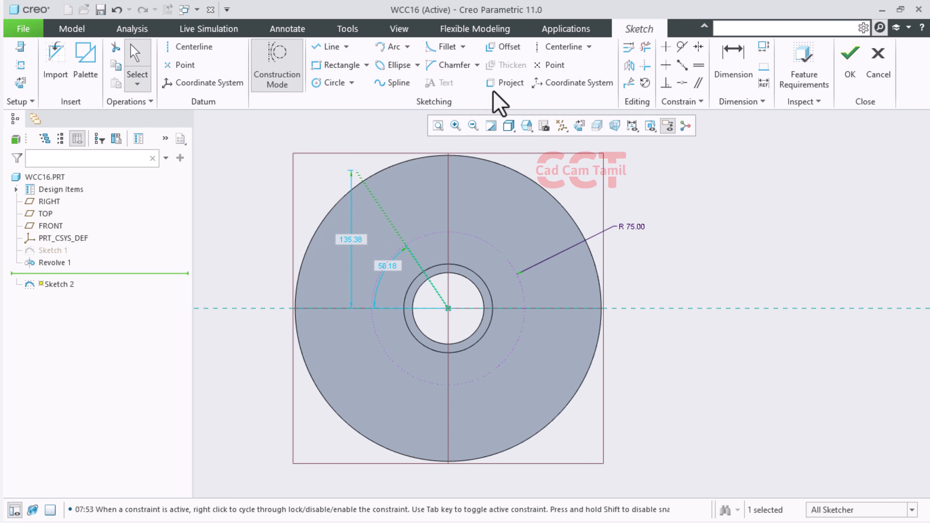
# Dimension the angle between the construction line and the vertical reference as 22.2°.
pyautogui.click(733, 63)
pyautogui.scroll(1, 498, 187)
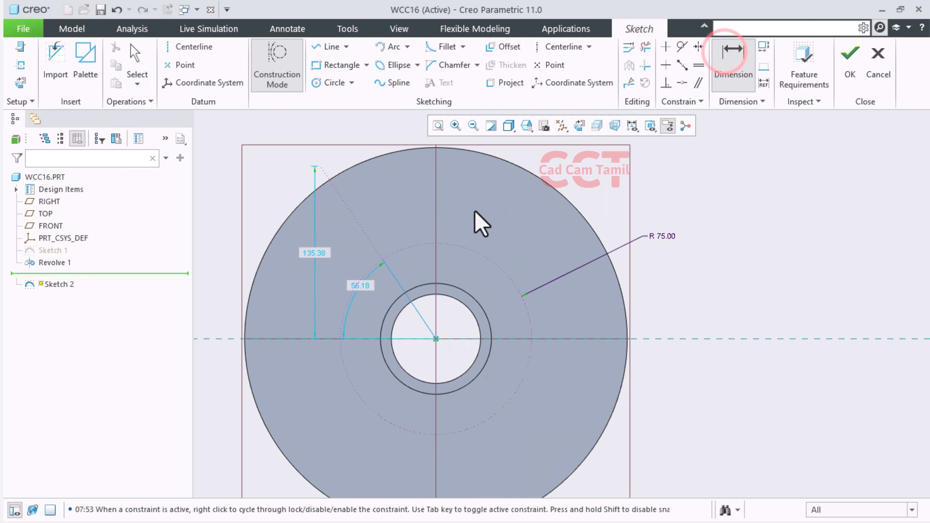
pyautogui.click(435, 227)
pyautogui.click(366, 235)
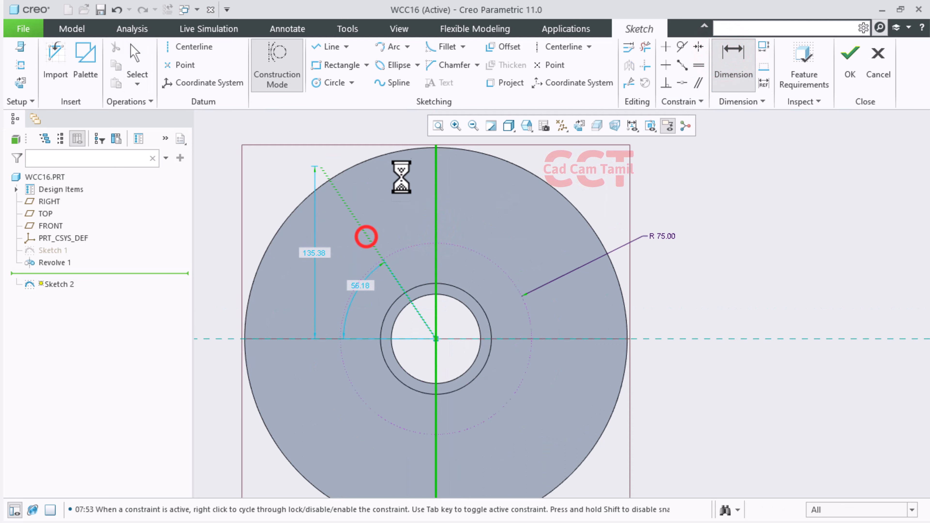
pyautogui.middleClick(381, 147)
pyautogui.write('22.')
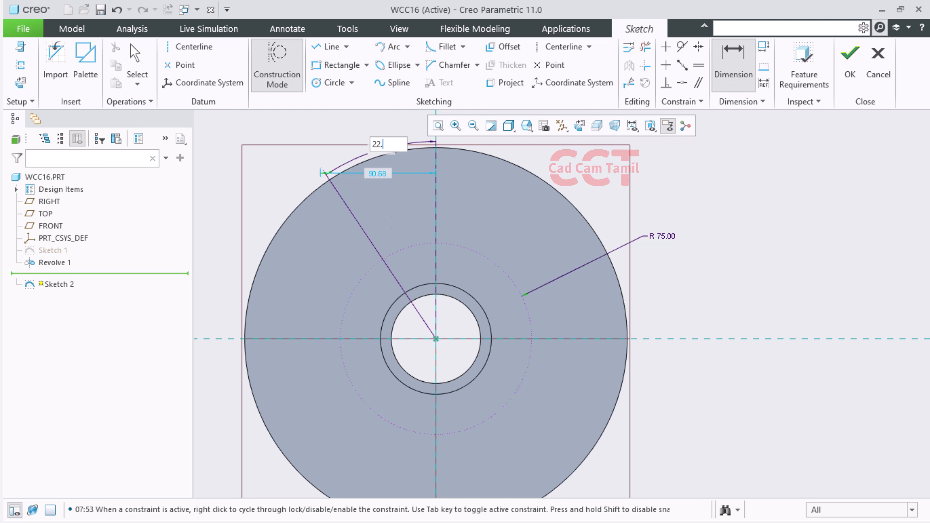
pyautogui.write('2')
pyautogui.press('Return')
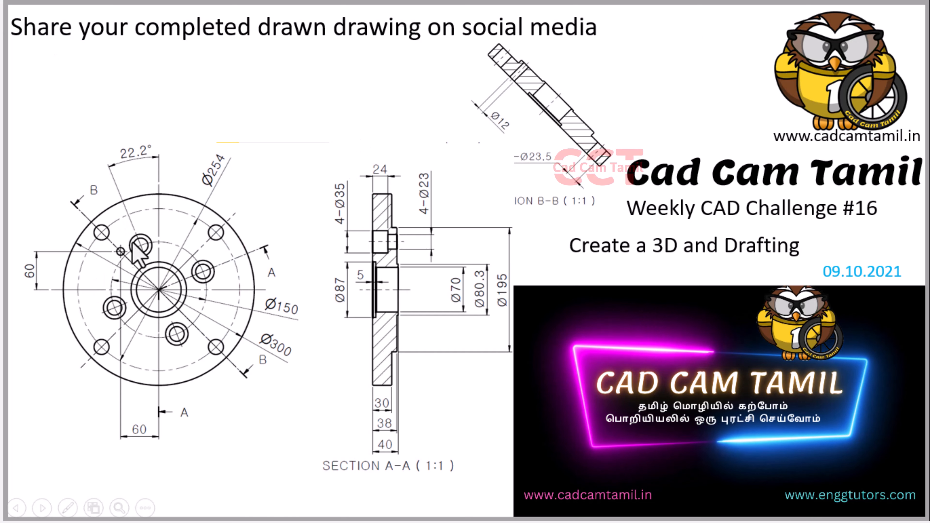
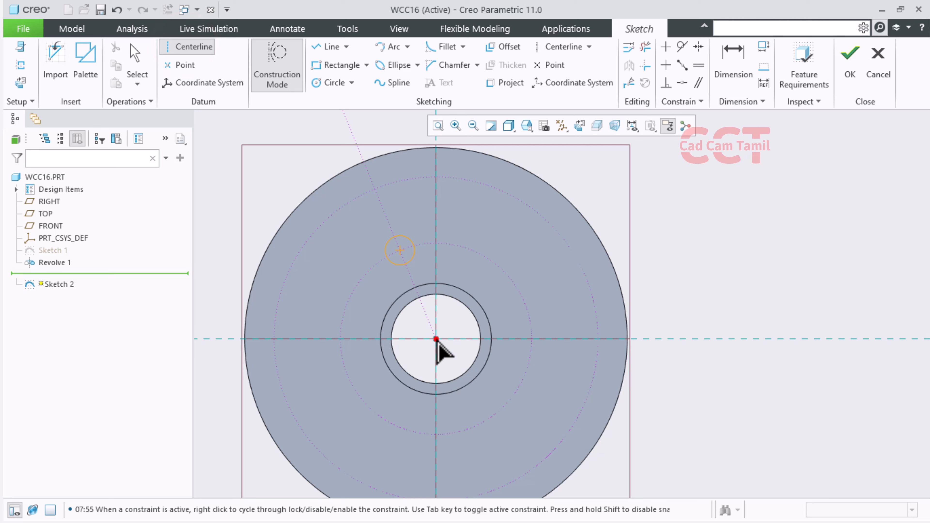
# Finish the slanted centerline through the disc's centre and dimension its angle to the vertical reference as 45°.
pyautogui.middleClick(290, 179)
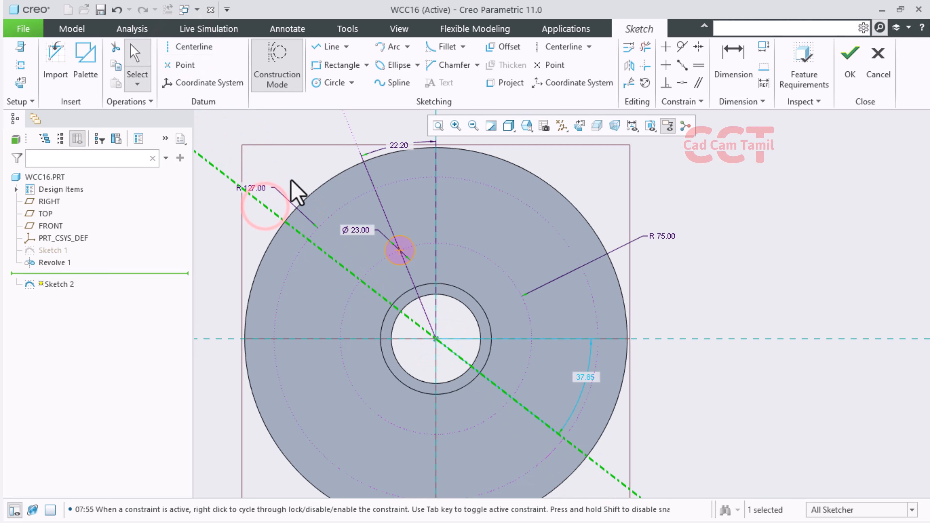
pyautogui.click(722, 65)
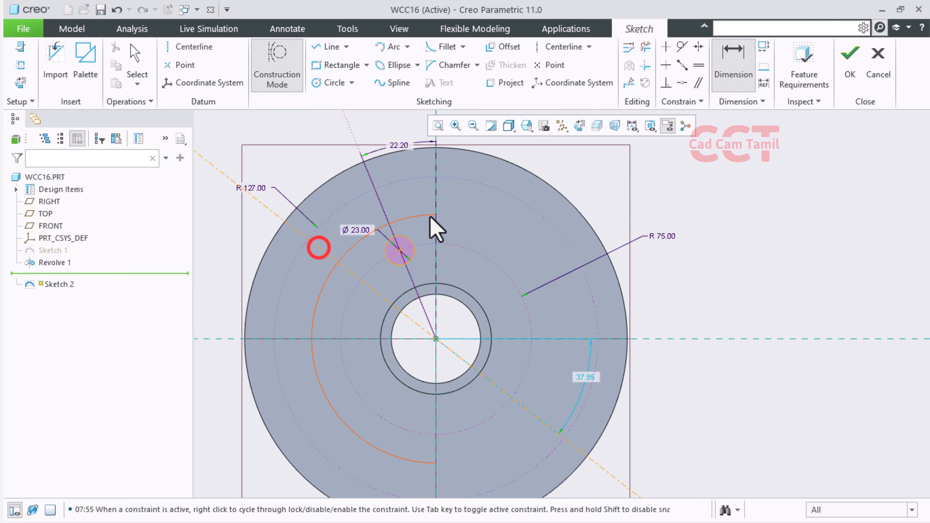
pyautogui.middleClick(435, 211)
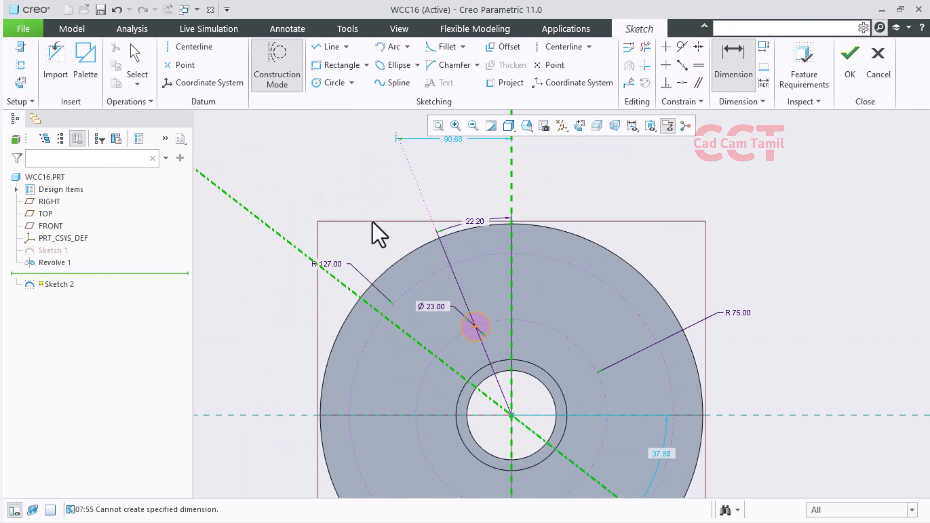
pyautogui.middleClick(373, 223)
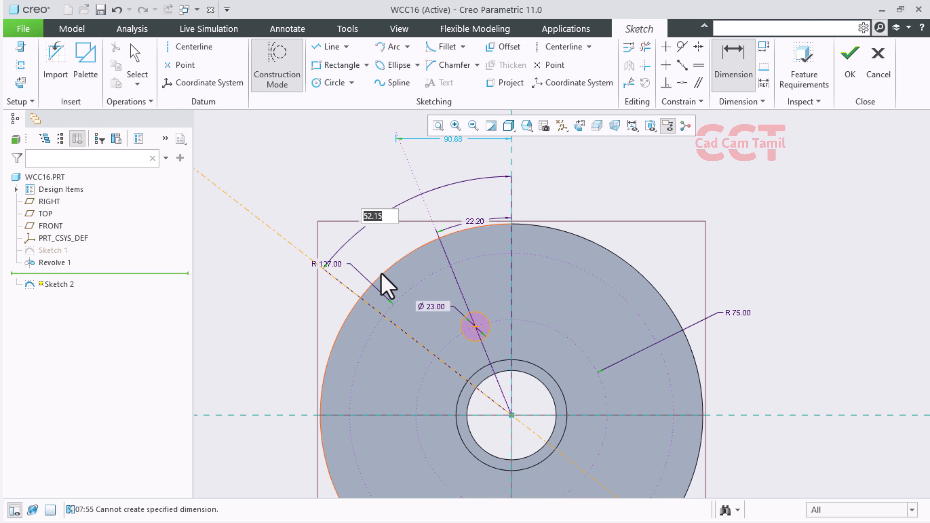
pyautogui.write('45')
pyautogui.press('Return')
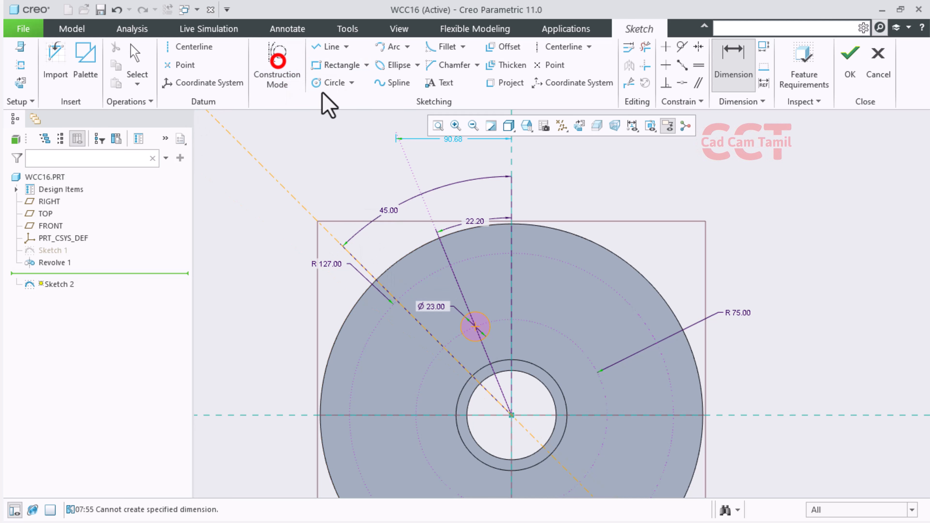
# Draw a 23.5 diameter solid circle where the 45° centerline meets the R127 construction circle, and accept the sketch.
pyautogui.click(277, 64)
pyautogui.click(331, 83)
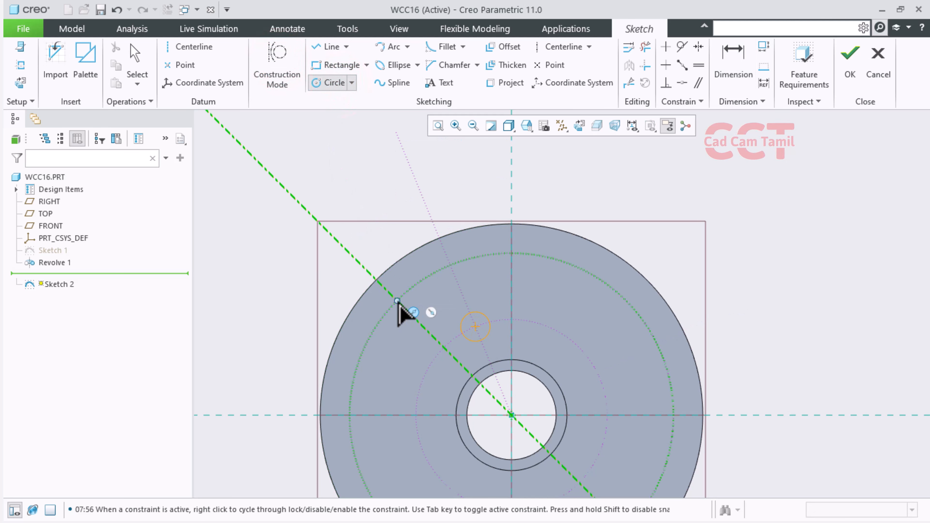
pyautogui.click(409, 281)
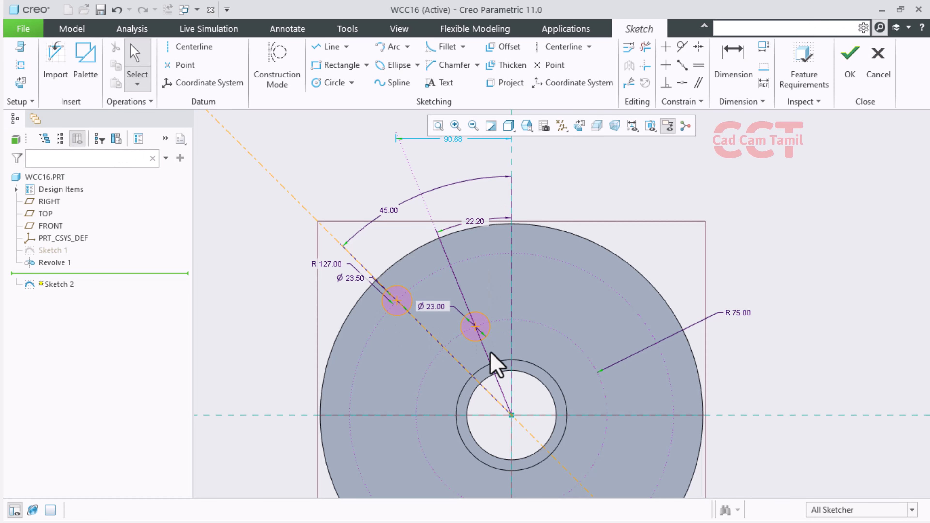
pyautogui.scroll(-3, 434, 212)
pyautogui.scroll(2, 450, 311)
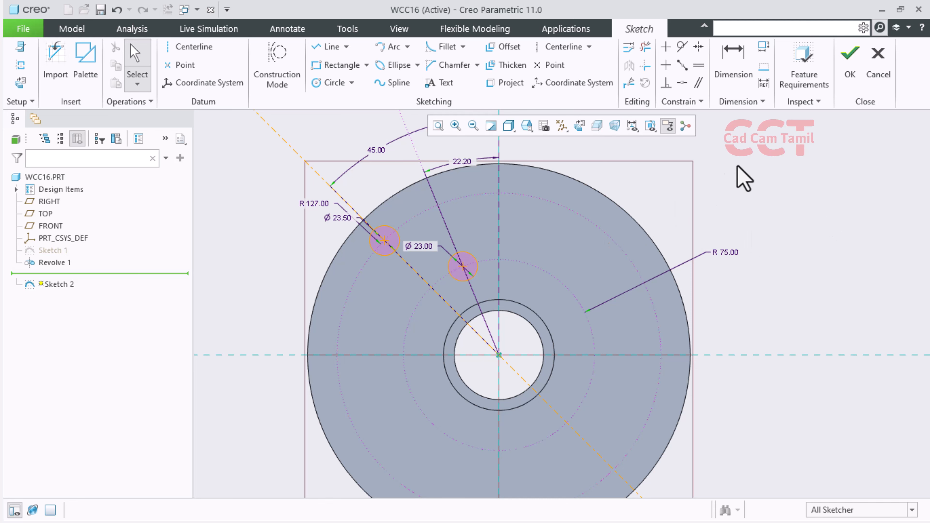
pyautogui.click(849, 75)
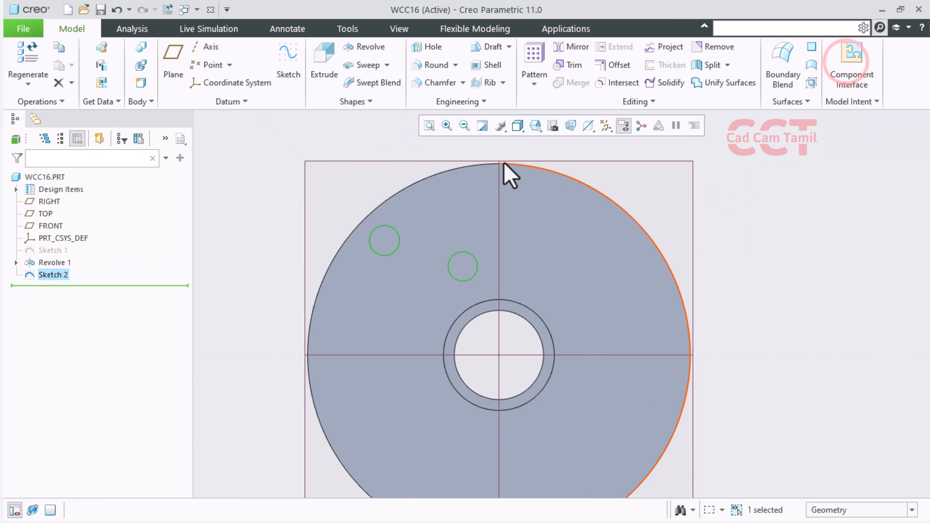
# Extrude the two-circle sketch as a material-removing cut through the disc, to a depth of about 53.6.
pyautogui.click(324, 63)
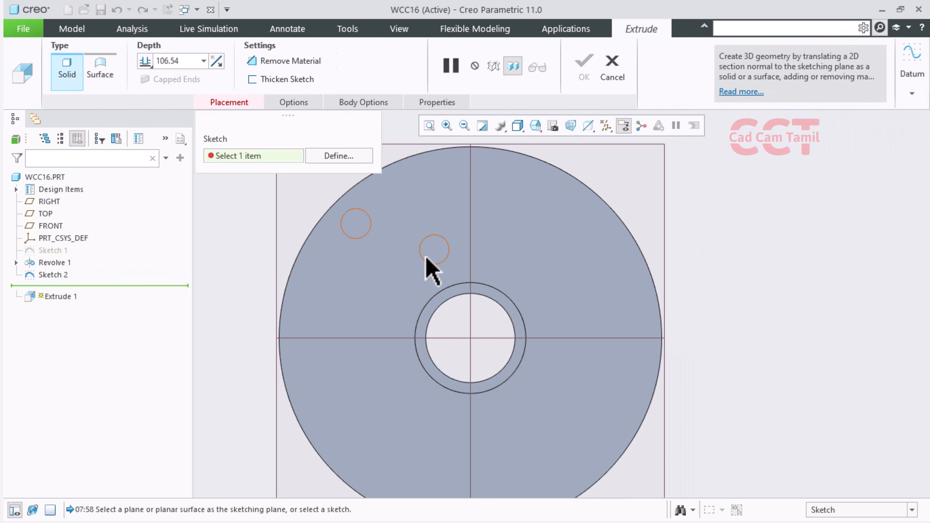
pyautogui.click(423, 253)
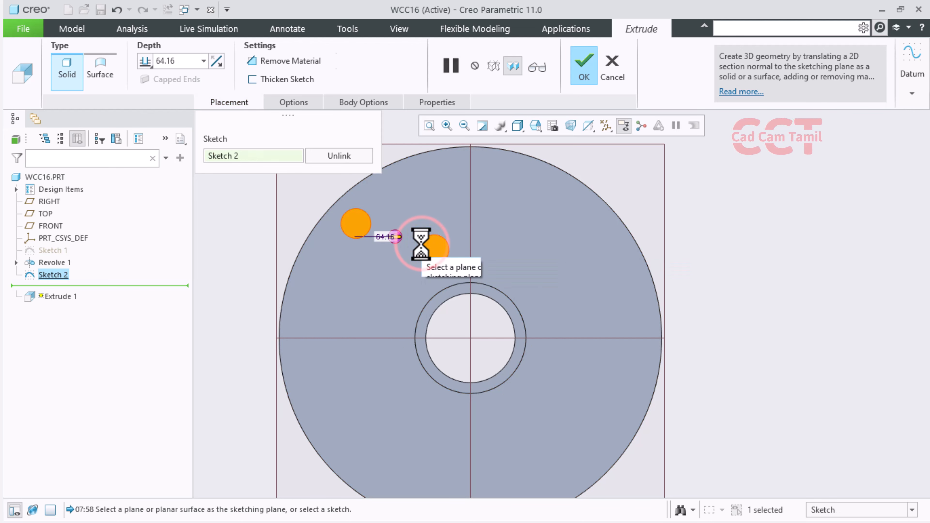
pyautogui.click(277, 62)
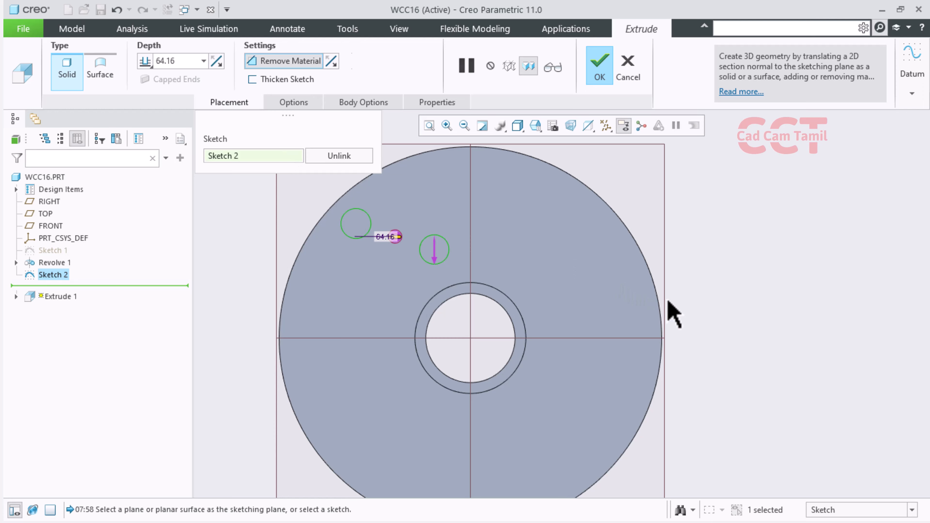
pyautogui.moveTo(706, 292); pyautogui.dragTo(687, 280, button='middle')
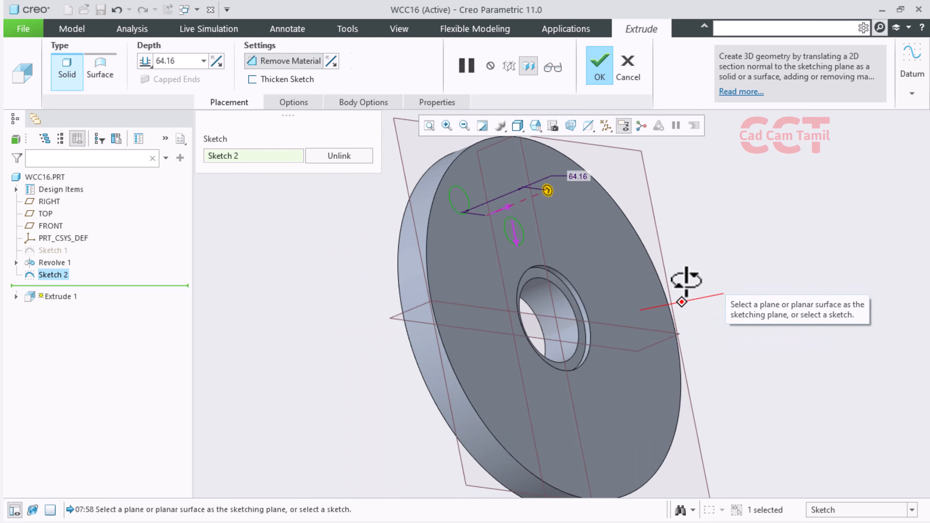
pyautogui.moveTo(548, 191); pyautogui.dragTo(436, 237)
pyautogui.click(600, 73)
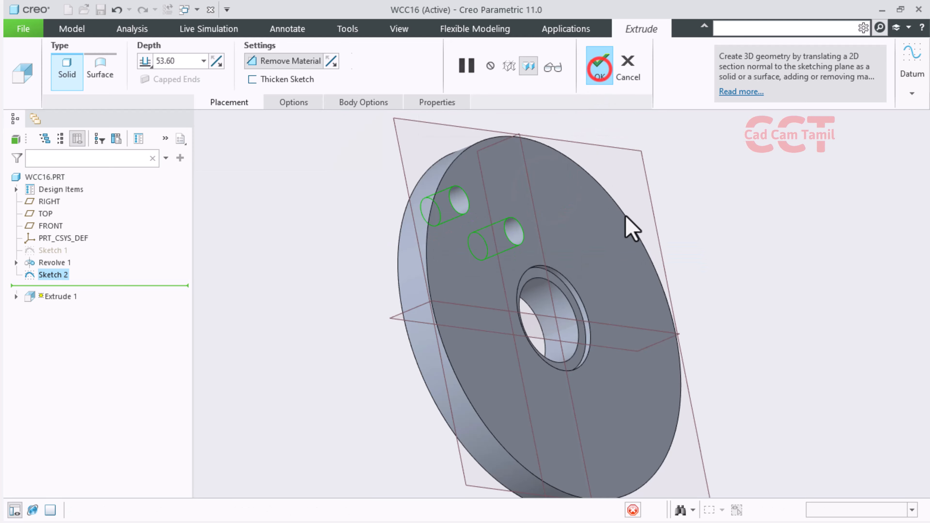
# Pattern the two-hole cut around the disc's central axis with four members at 90°, turning on axis display to pick the axis.
pyautogui.moveTo(768, 263); pyautogui.dragTo(654, 295, button='middle')
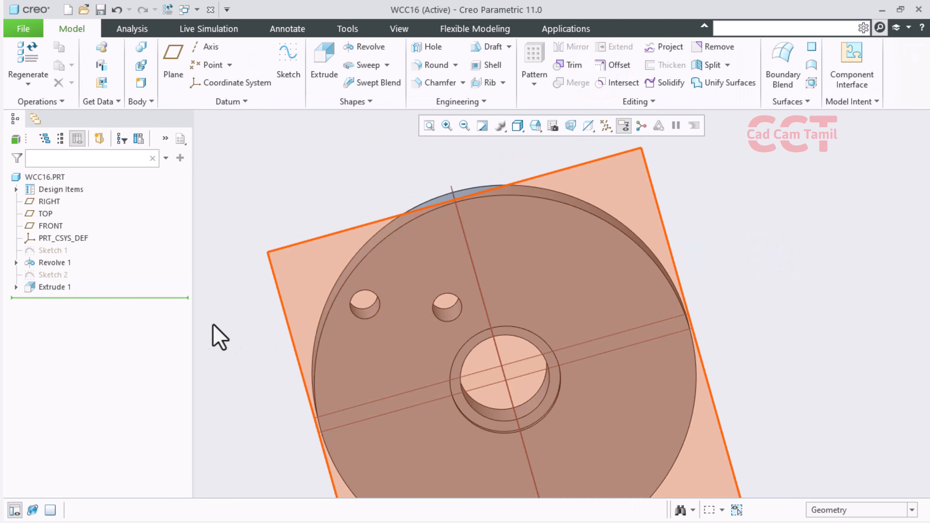
pyautogui.click(52, 287)
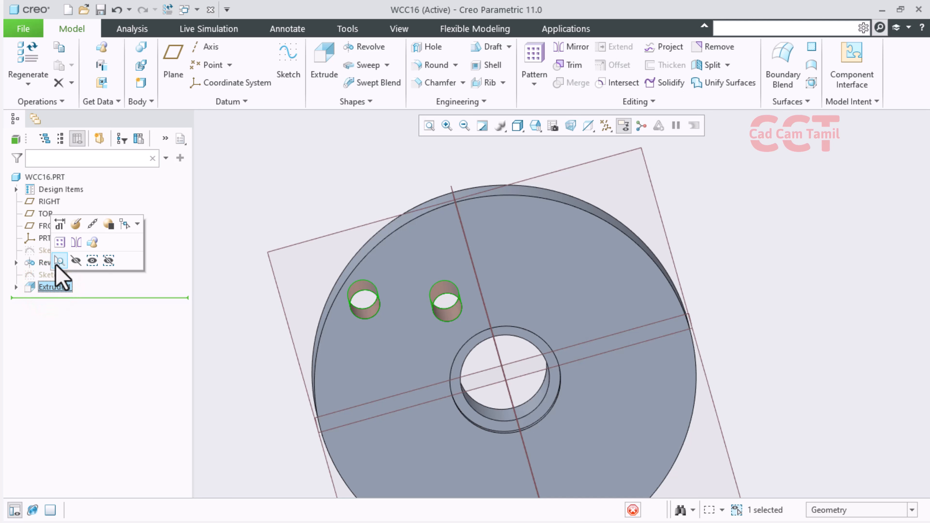
pyautogui.click(59, 241)
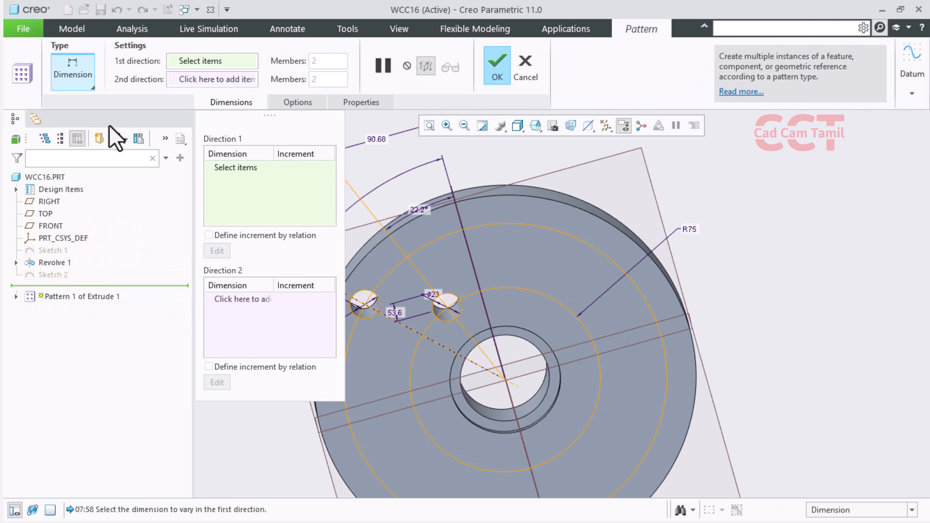
pyautogui.click(88, 75)
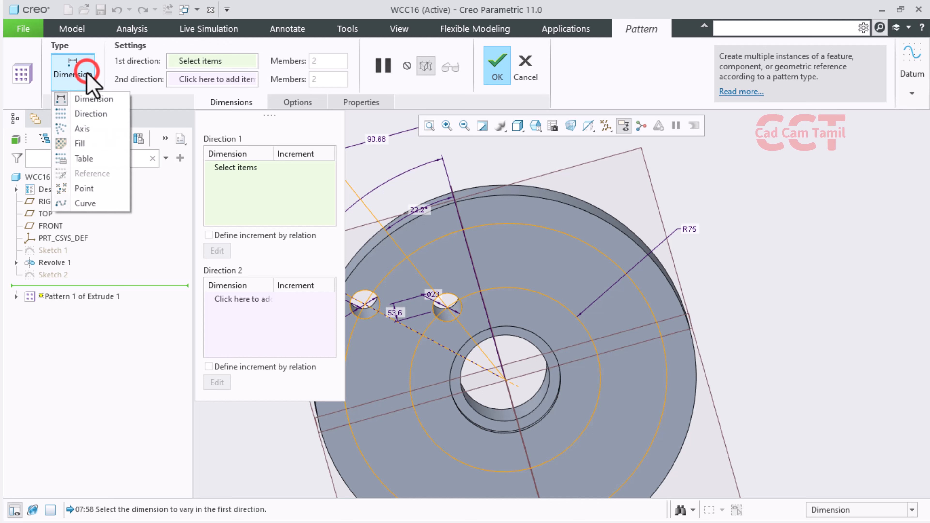
pyautogui.click(81, 129)
pyautogui.scroll(-3, 567, 194)
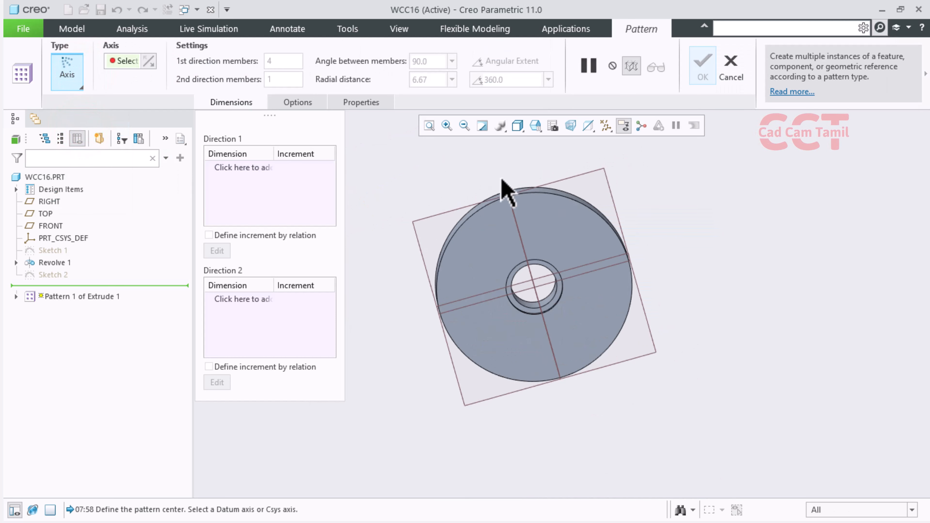
pyautogui.hotkey('ctrl', 'd')
pyautogui.click(606, 125)
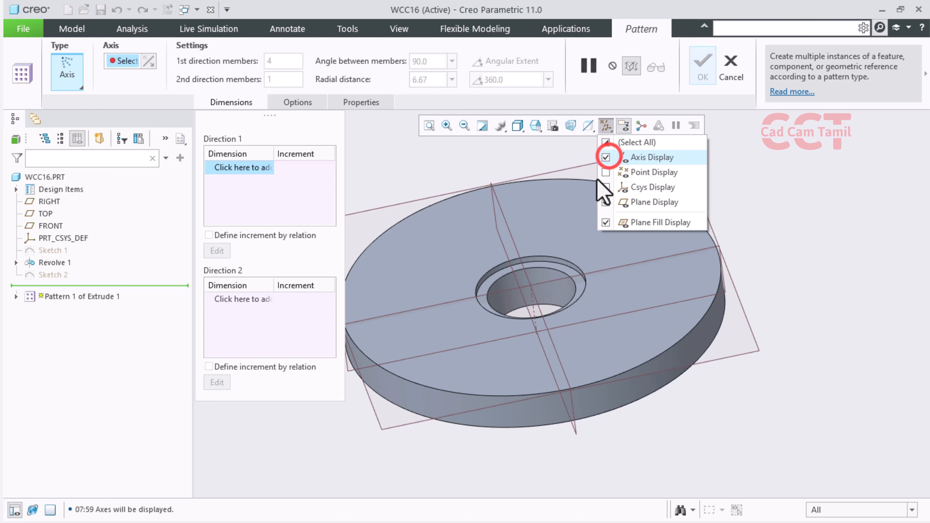
pyautogui.click(535, 308)
pyautogui.click(533, 306)
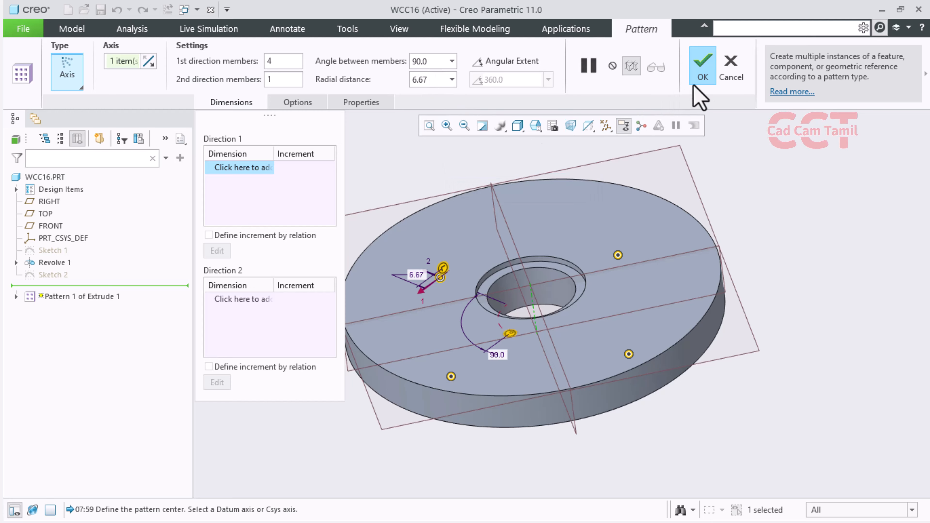
pyautogui.click(704, 66)
# Start a sketch on the disc's flat face and draw a circle about 31.11 in diameter concentric with the inner hole just left of the vertical centerline.
pyautogui.moveTo(765, 224); pyautogui.dragTo(643, 266, button='middle')
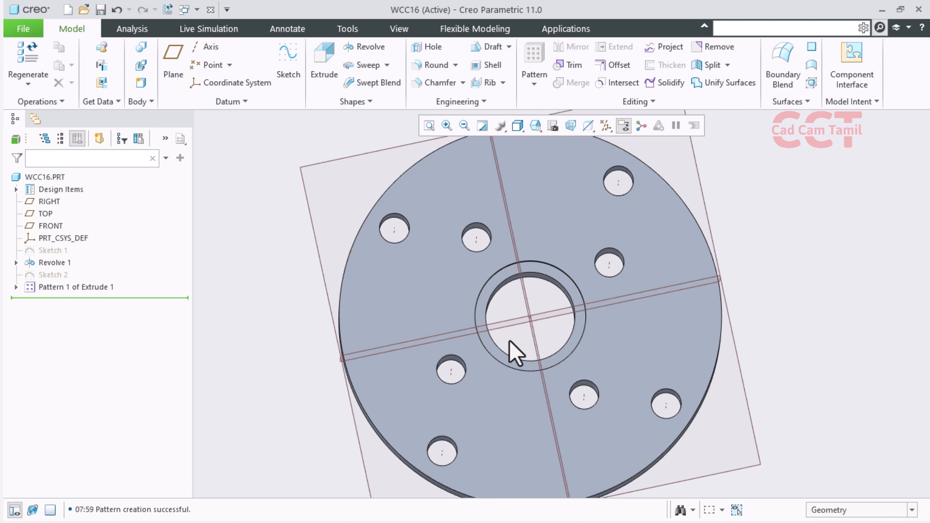
pyautogui.scroll(-2, 353, 354)
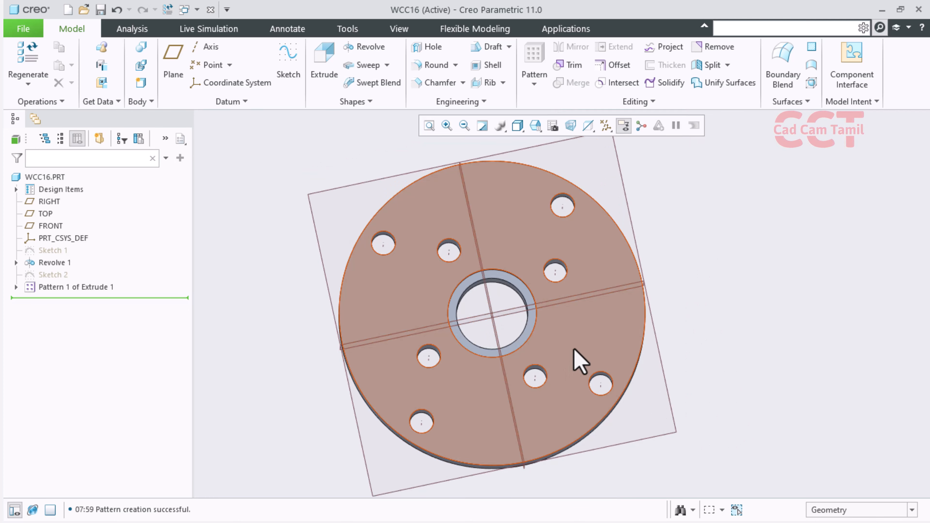
pyautogui.click(598, 346)
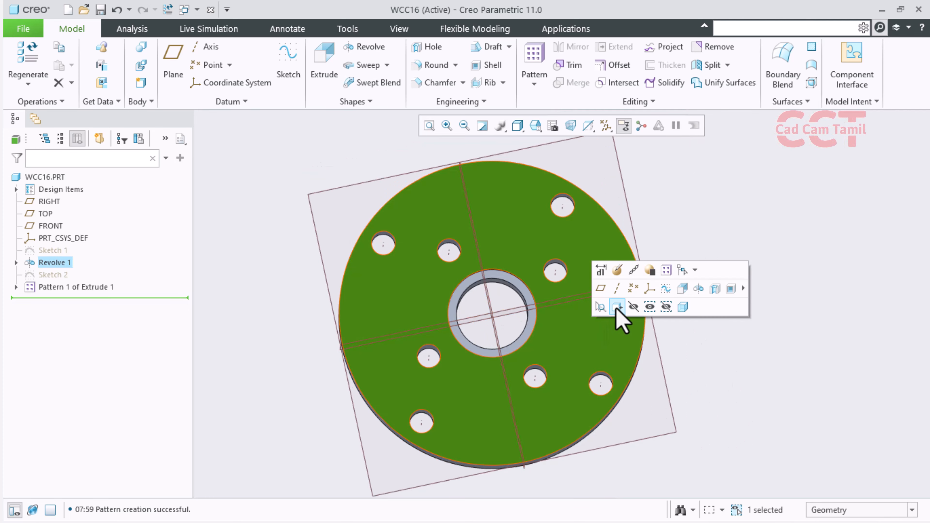
pyautogui.click(666, 289)
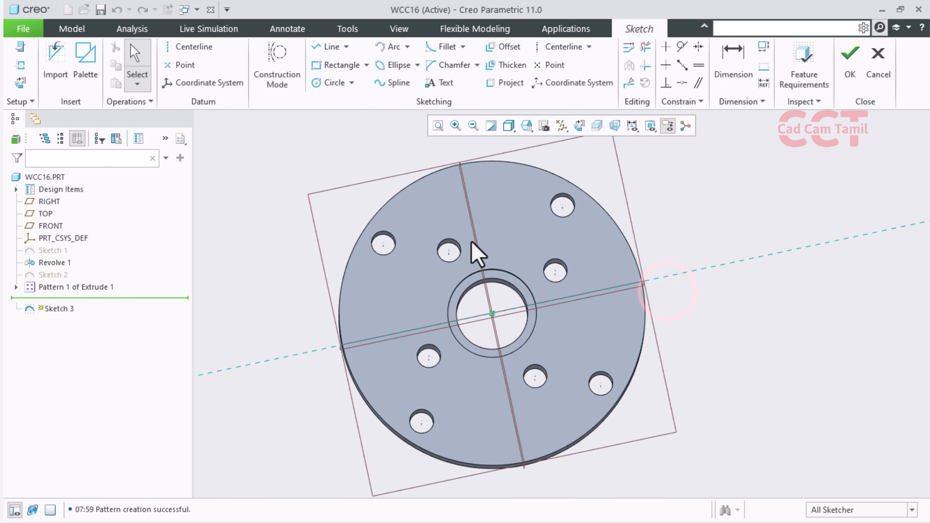
pyautogui.click(597, 126)
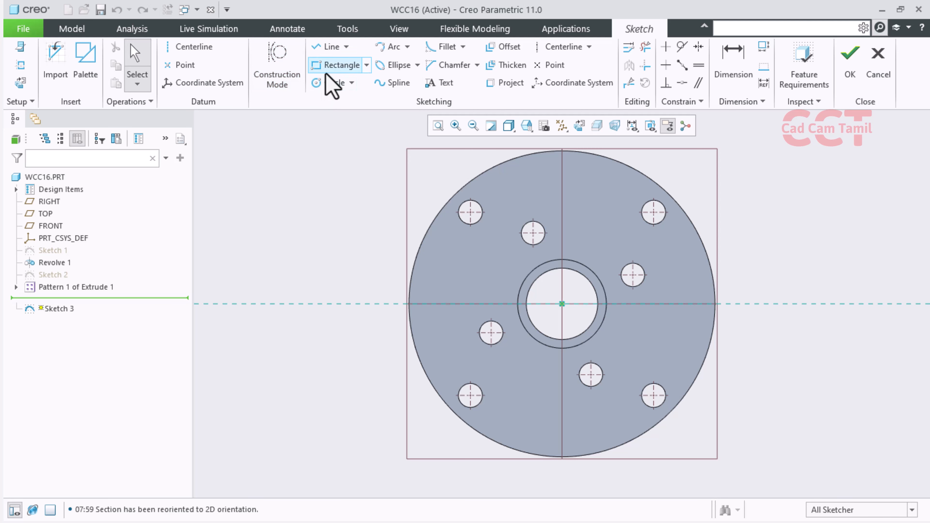
pyautogui.click(330, 83)
pyautogui.scroll(4, 553, 205)
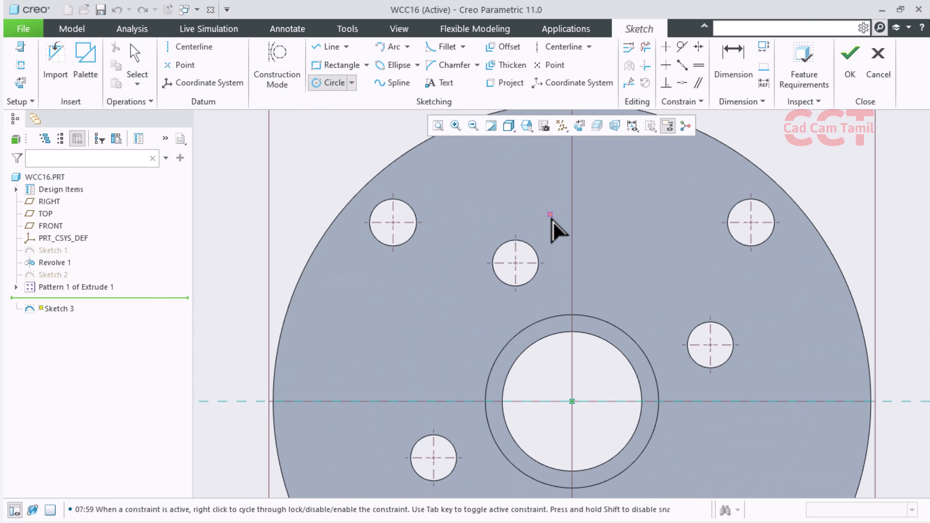
pyautogui.scroll(4, 553, 224)
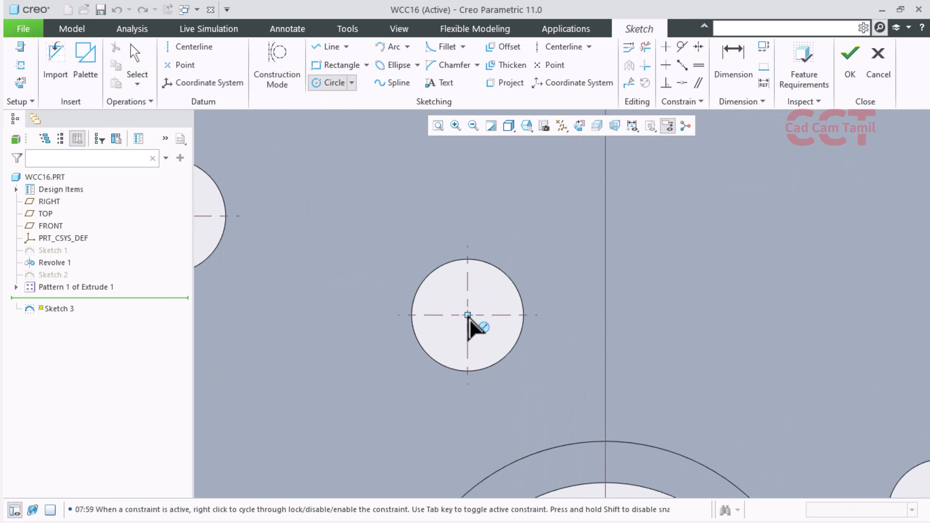
pyautogui.click(507, 253)
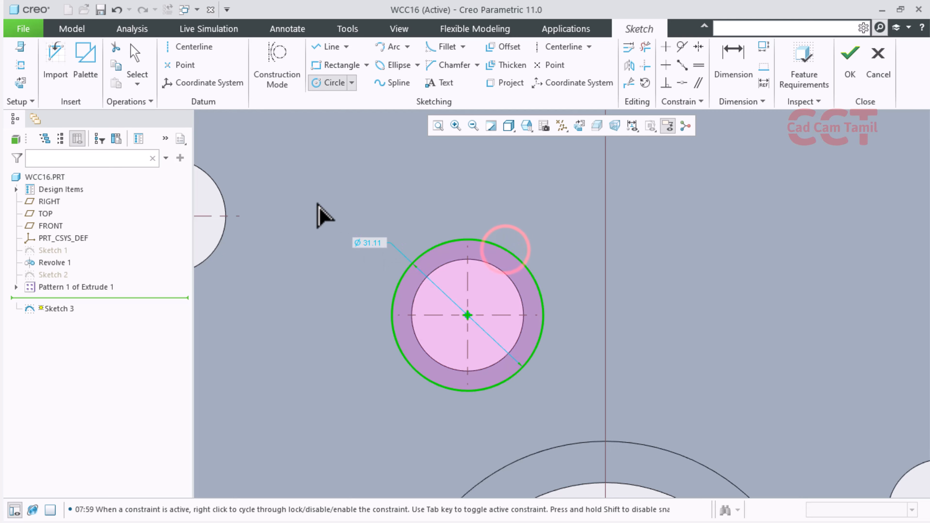
pyautogui.middleClick(366, 249)
# Consult the challenge drawing for the counterbore size, set the concentric circle's diameter to 35 and accept the sketch.
pyautogui.hotkey('alt', 'Tab')
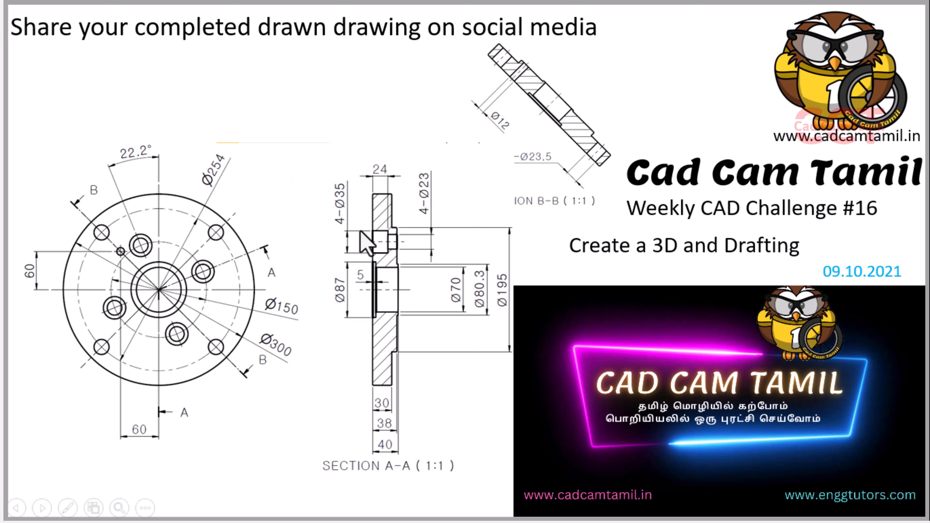
pyautogui.doubleClick(373, 241)
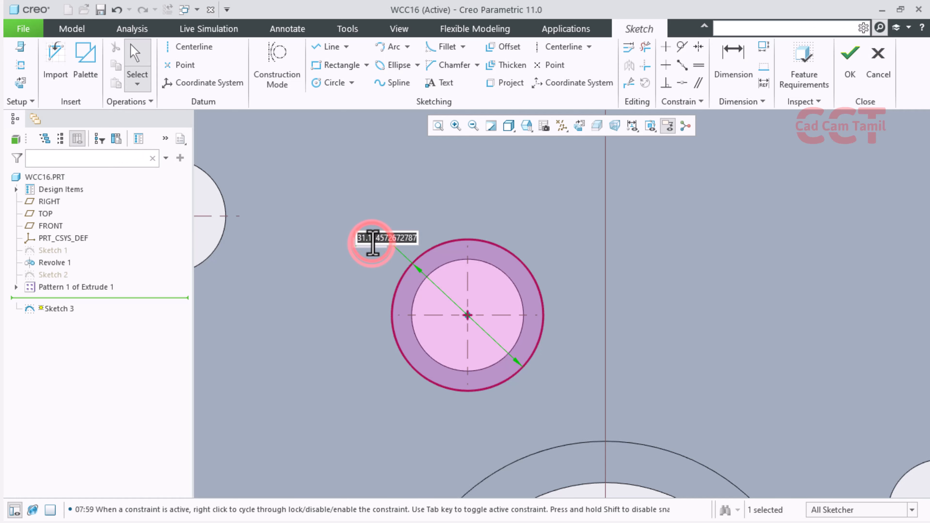
pyautogui.write('35')
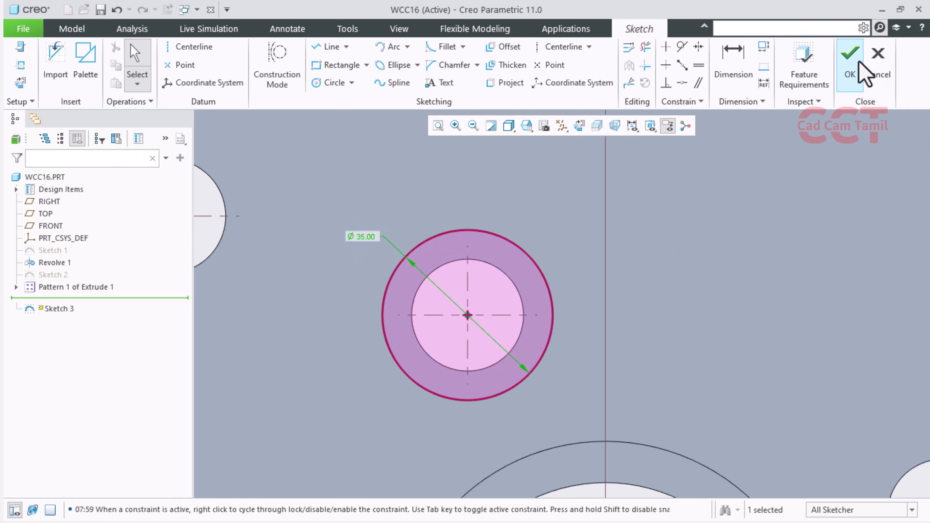
pyautogui.click(849, 55)
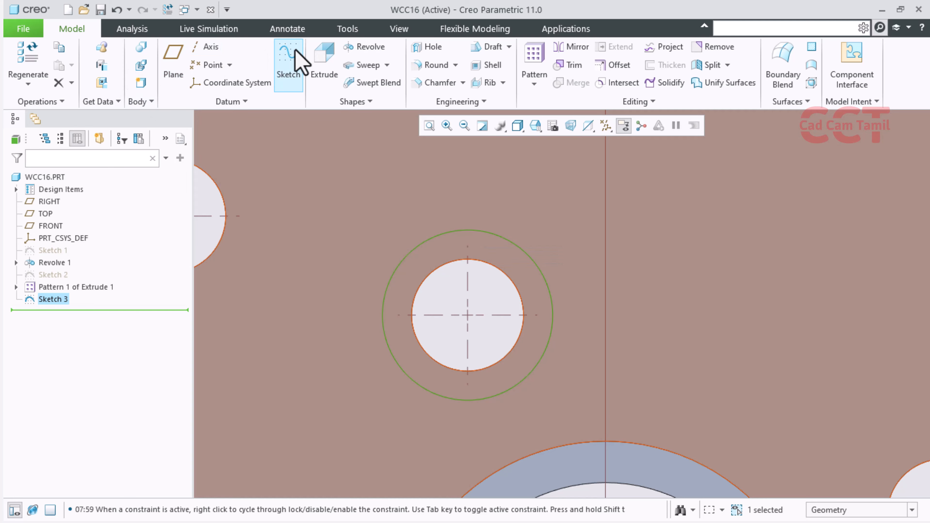
# Extrude the 35 diameter circle as a material-removing cut 35 deep, with the depth direction flipped into the disc.
pyautogui.click(314, 51)
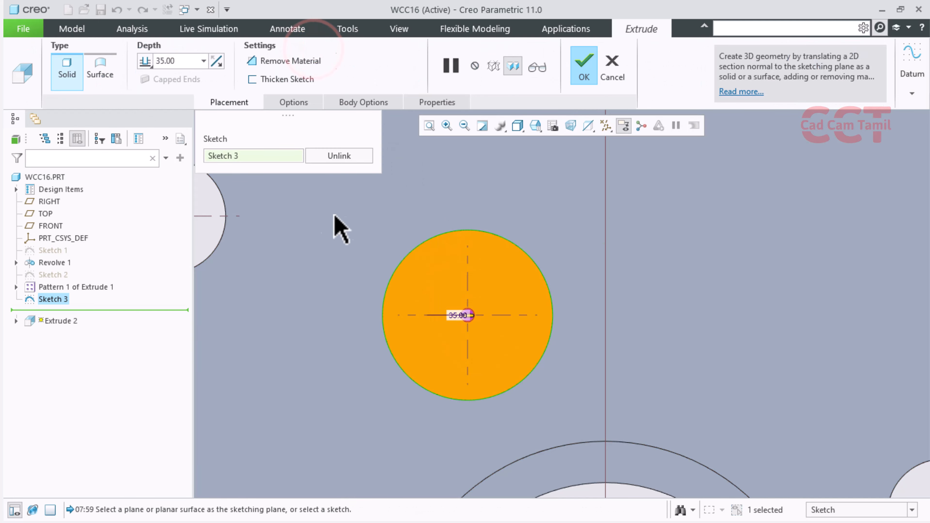
pyautogui.click(270, 59)
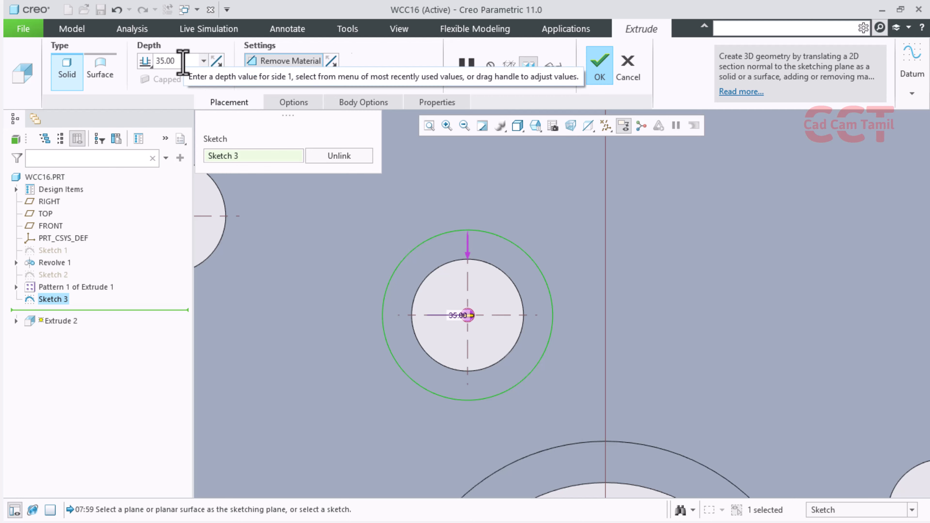
pyautogui.scroll(2, 413, 222)
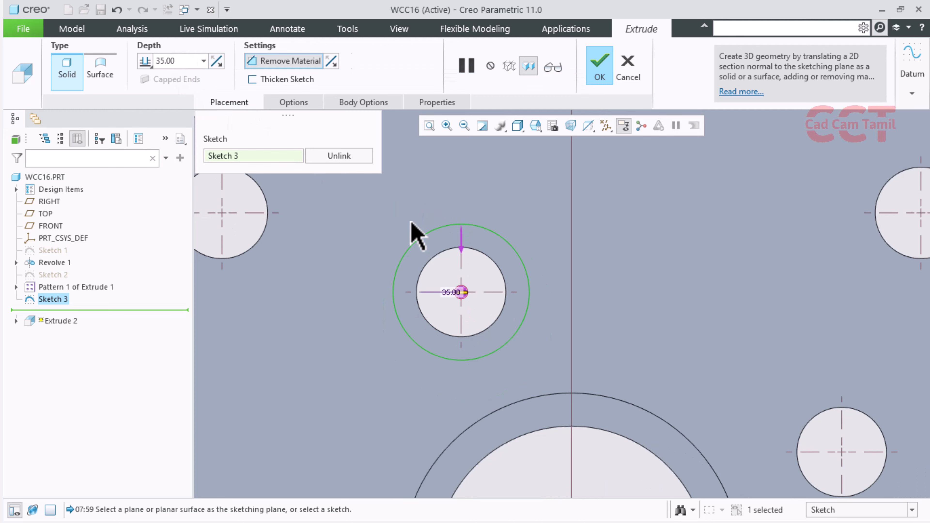
pyautogui.keyDown('shift'); pyautogui.moveTo(443, 267); pyautogui.dragTo(500, 239, button='middle'); pyautogui.keyUp('shift')
pyautogui.keyDown('shift'); pyautogui.moveTo(501, 240); pyautogui.dragTo(428, 256, button='middle'); pyautogui.keyUp('shift')
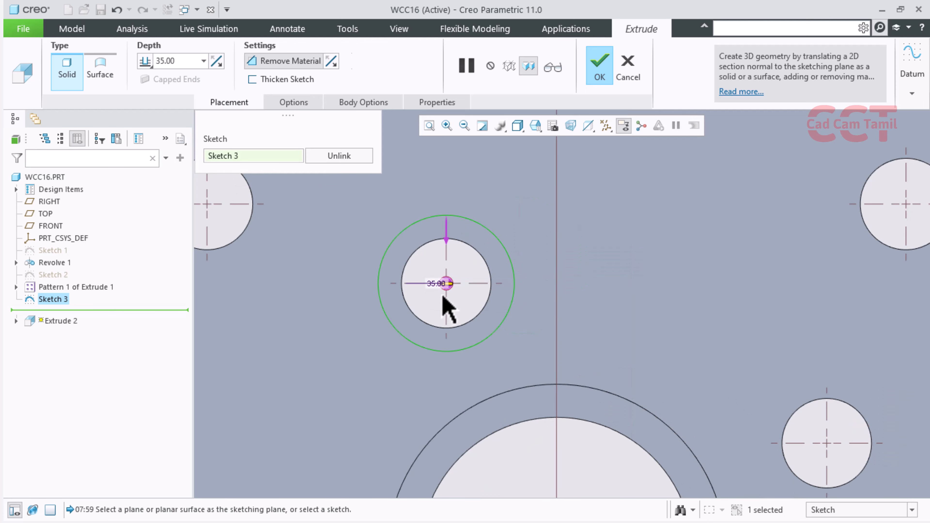
pyautogui.moveTo(440, 295); pyautogui.dragTo(488, 263, button='middle')
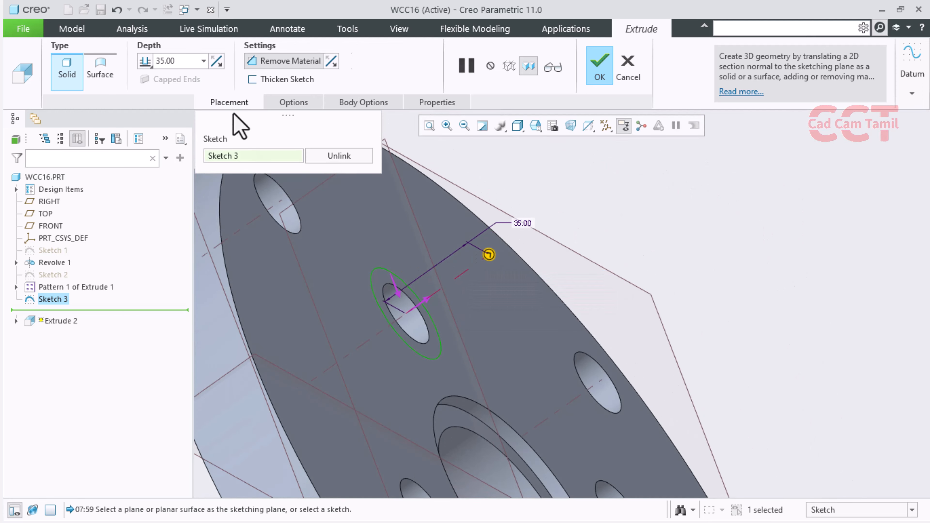
pyautogui.click(216, 63)
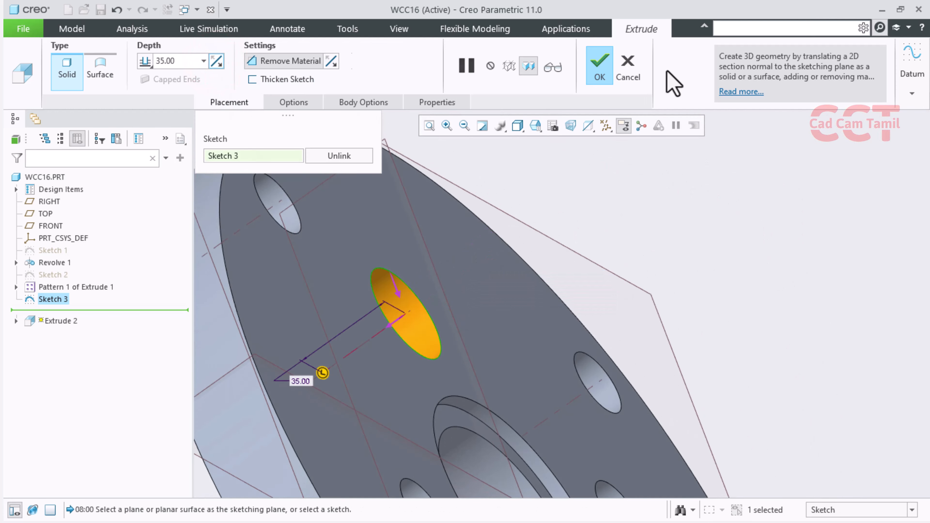
pyautogui.click(600, 66)
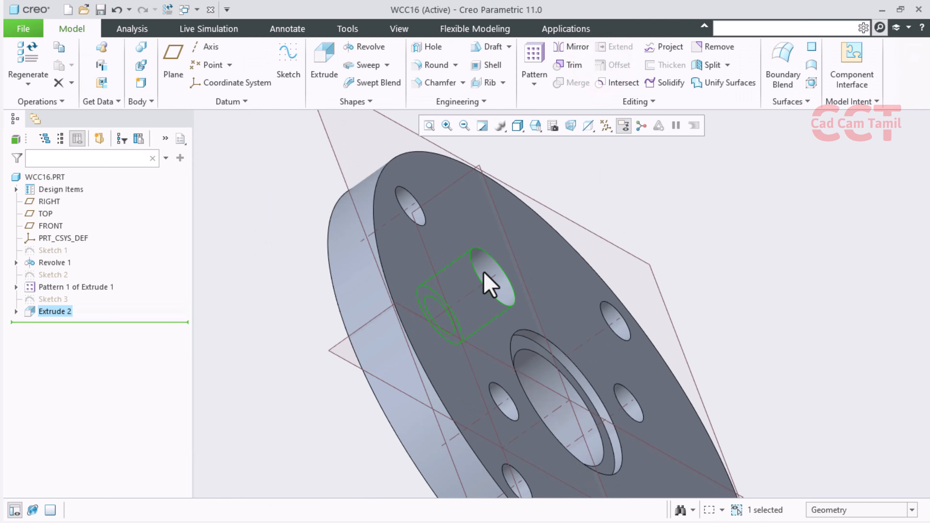
# Pattern the 35 diameter cut around the disc's central axis with four members at 90°.
pyautogui.rightClick(54, 313)
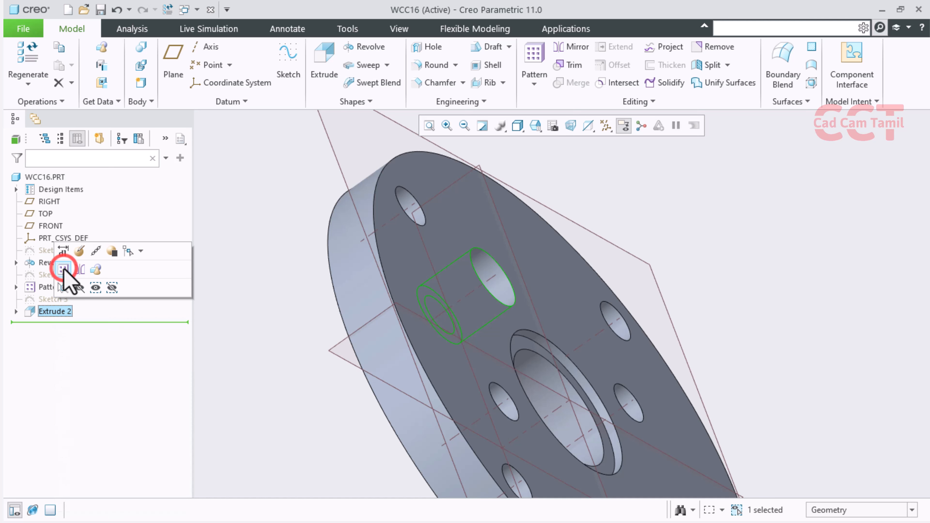
pyautogui.click(62, 269)
pyautogui.click(73, 70)
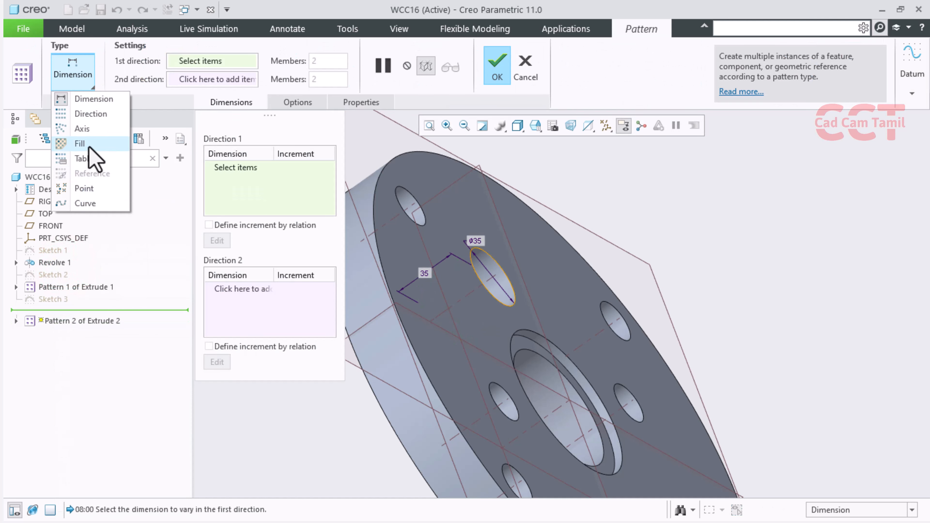
pyautogui.click(86, 130)
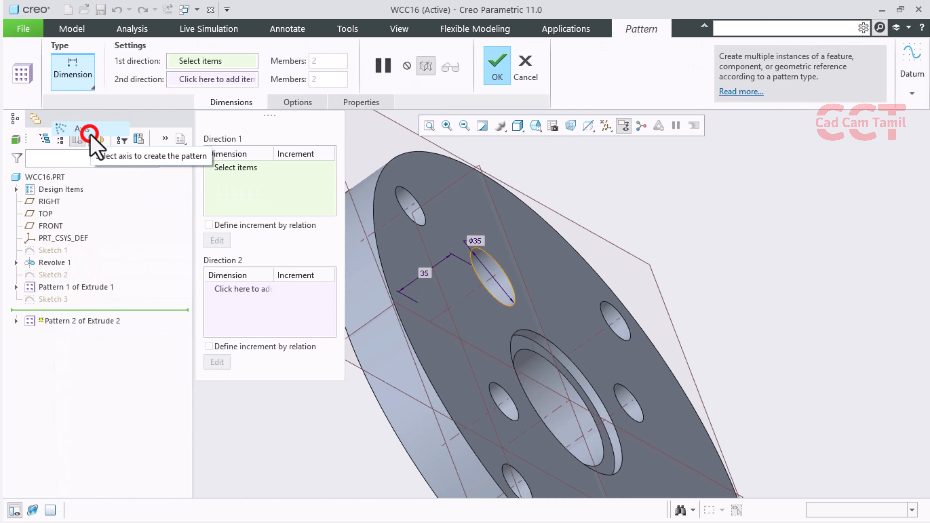
pyautogui.click(556, 409)
pyautogui.click(702, 62)
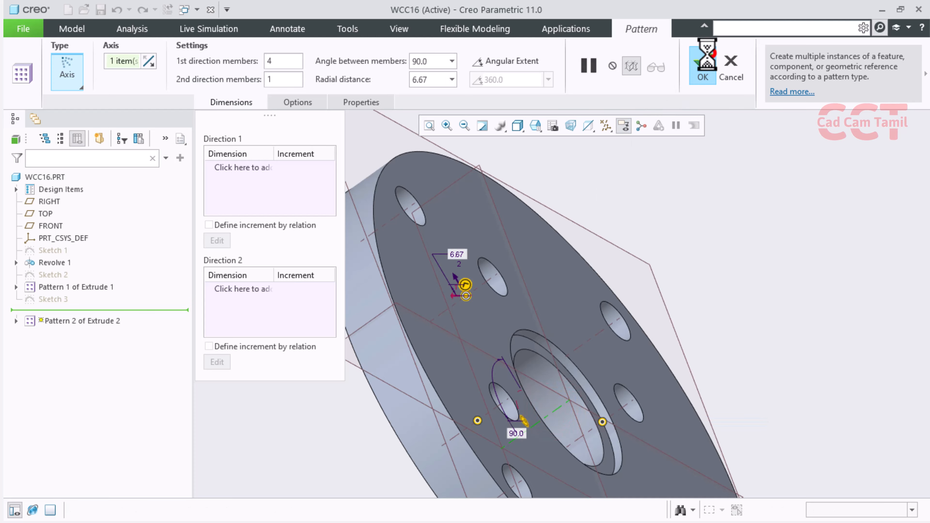
# Examine the disc's patterned holes and counterbores from both sides.
pyautogui.click(724, 220)
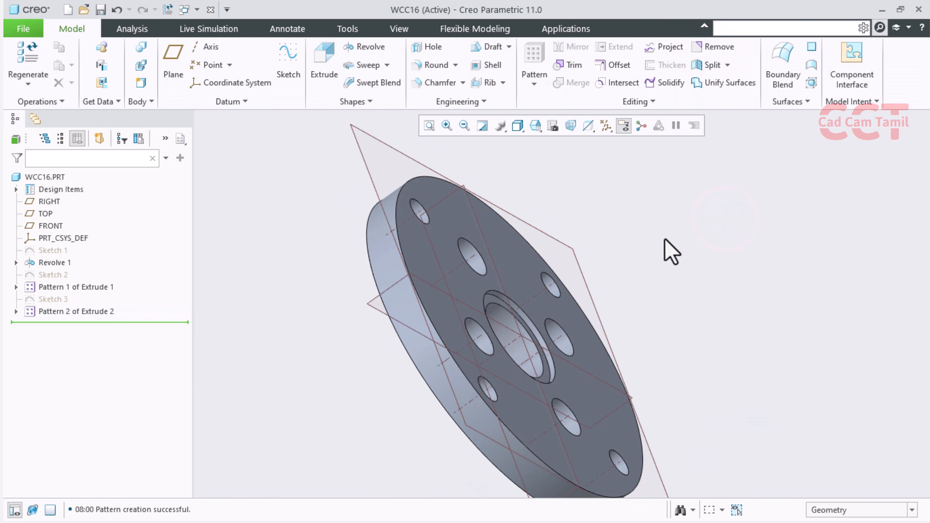
pyautogui.moveTo(671, 252); pyautogui.dragTo(598, 233, button='middle')
pyautogui.scroll(-3, 484, 300)
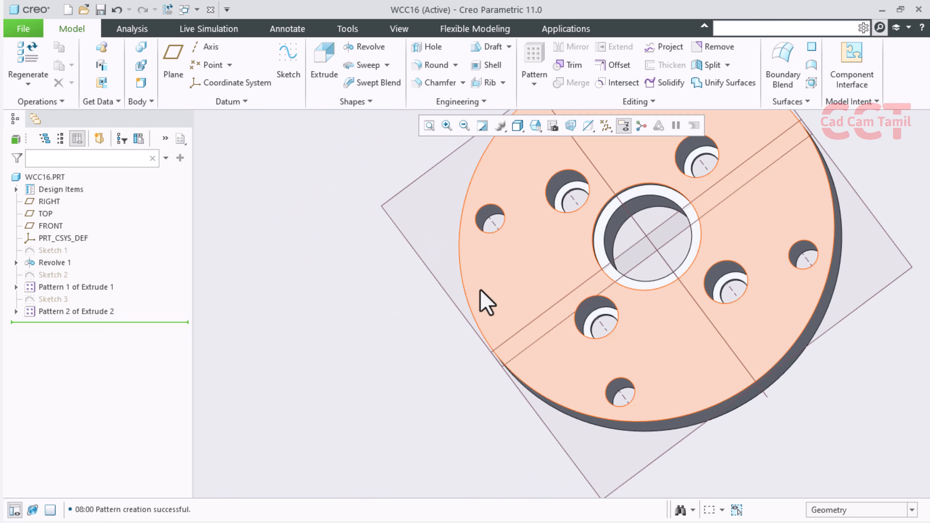
pyautogui.scroll(5, 480, 291)
pyautogui.scroll(-2, 546, 244)
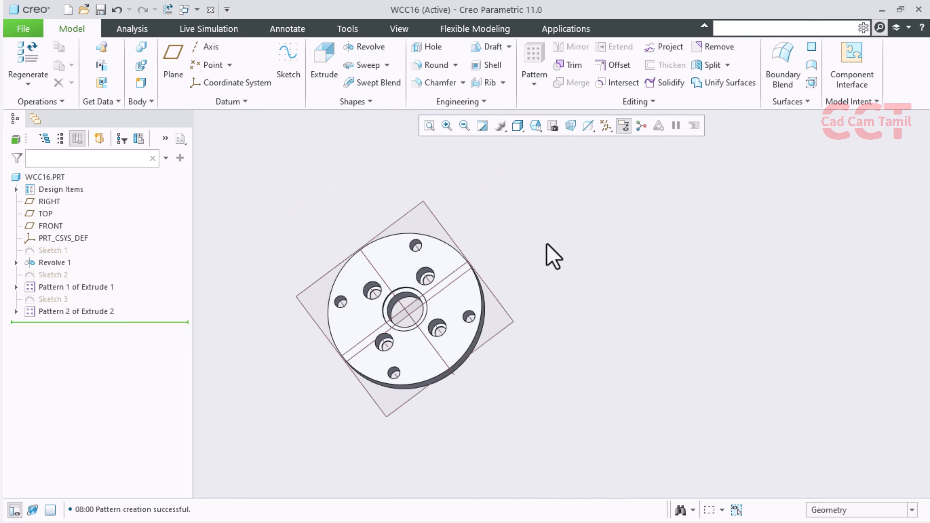
pyautogui.click(448, 262)
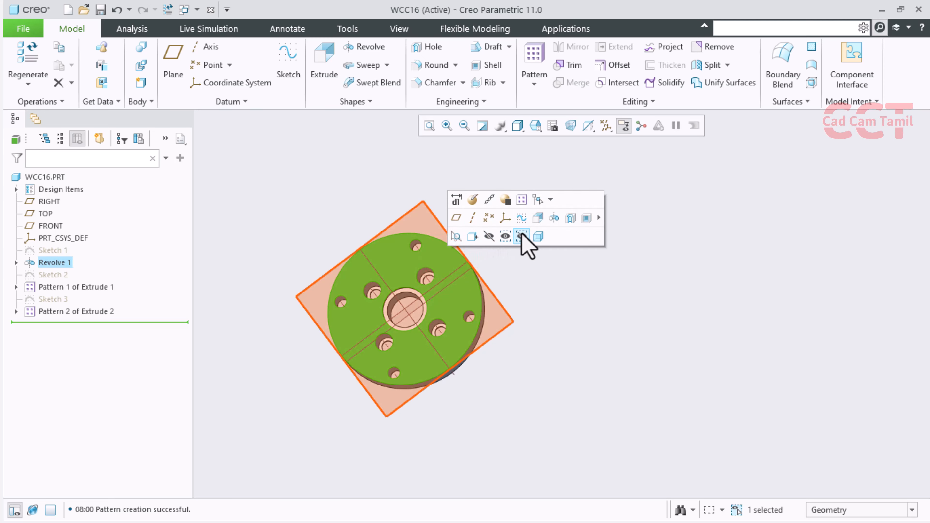
pyautogui.click(627, 308)
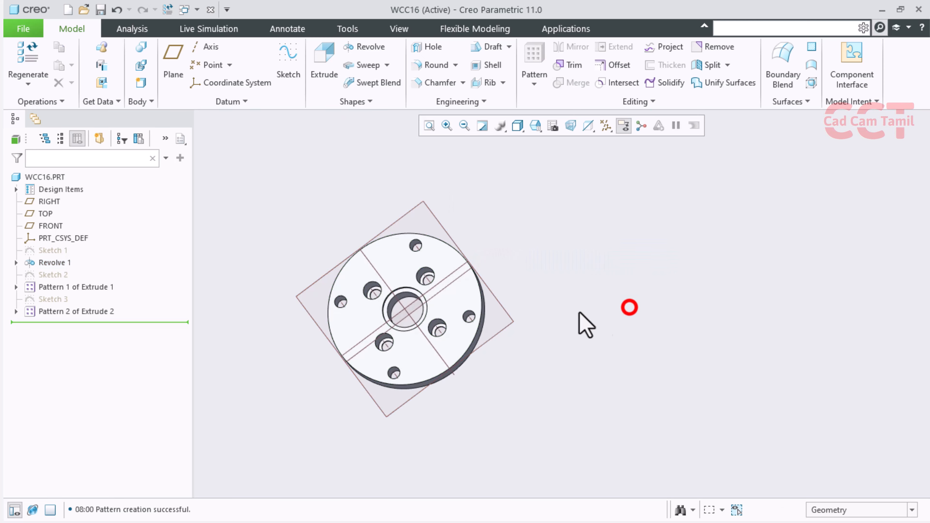
pyautogui.scroll(-5, 353, 307)
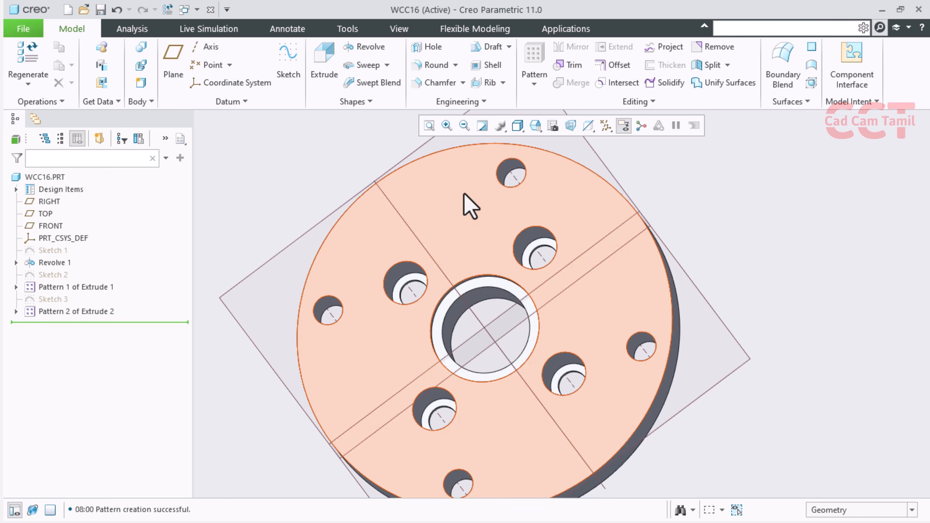
# Place a simple flat hole, 12 in diameter and 106.54 deep, on the disc's flat face beside the central bore.
pyautogui.click(432, 48)
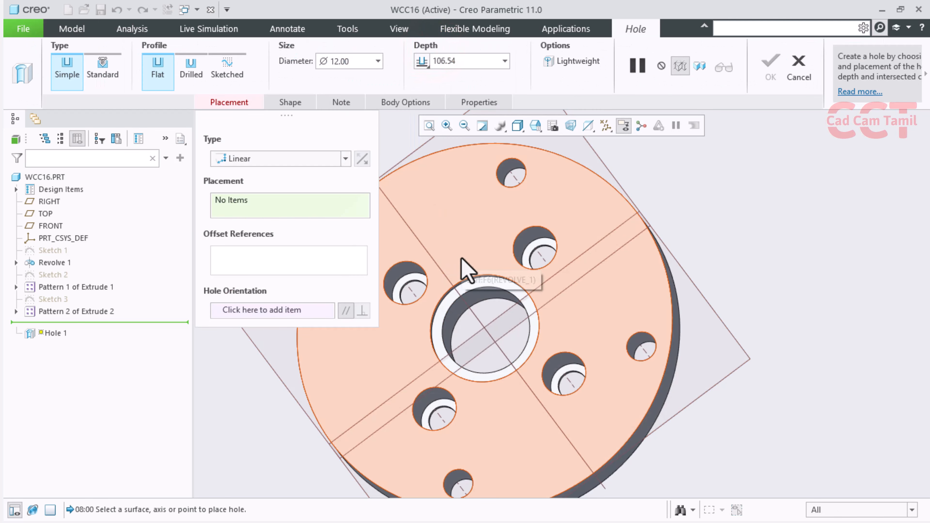
pyautogui.click(462, 260)
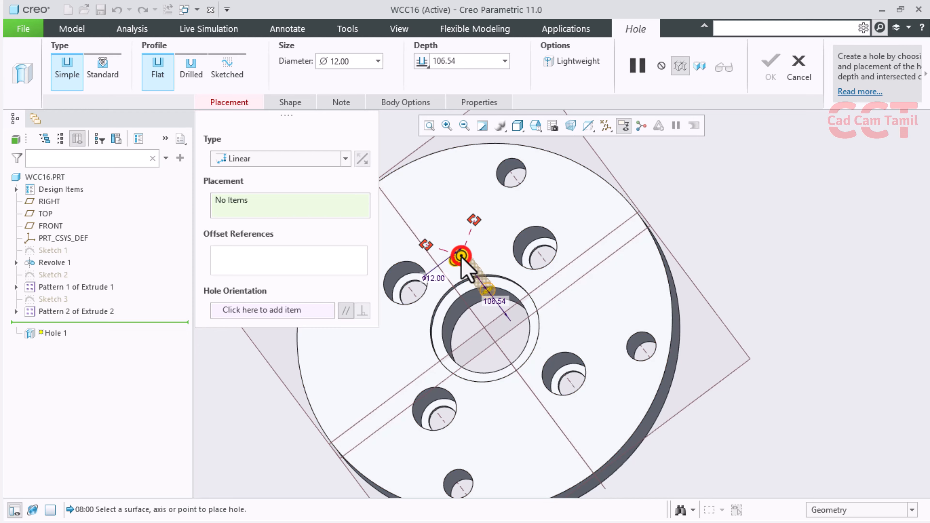
pyautogui.scroll(1, 654, 249)
pyautogui.scroll(2, 695, 244)
pyautogui.moveTo(688, 264); pyautogui.dragTo(704, 227, button='middle')
pyautogui.scroll(-4, 597, 259)
pyautogui.scroll(2, 491, 291)
pyautogui.scroll(-3, 432, 291)
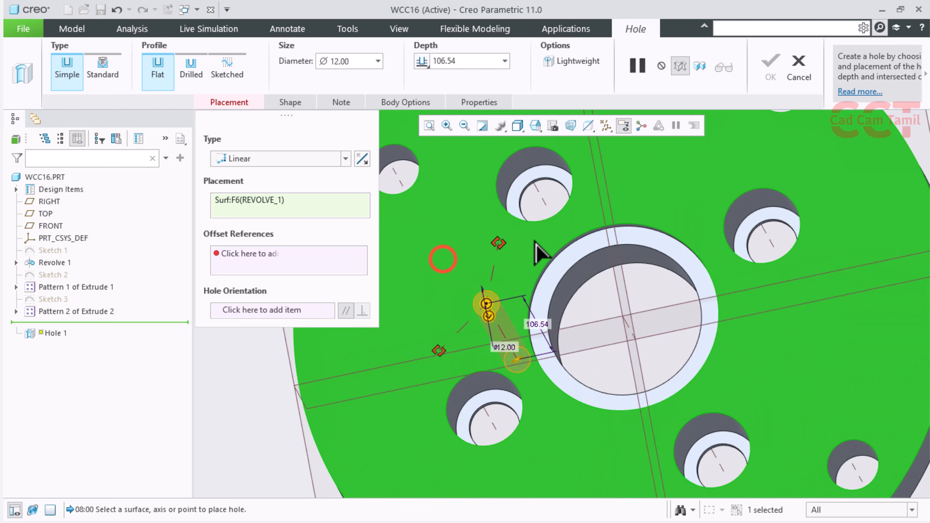
# Locate the hole with linear offsets of 60 from both the TOP and FRONT datum planes.
pyautogui.moveTo(599, 249); pyautogui.dragTo(609, 251)
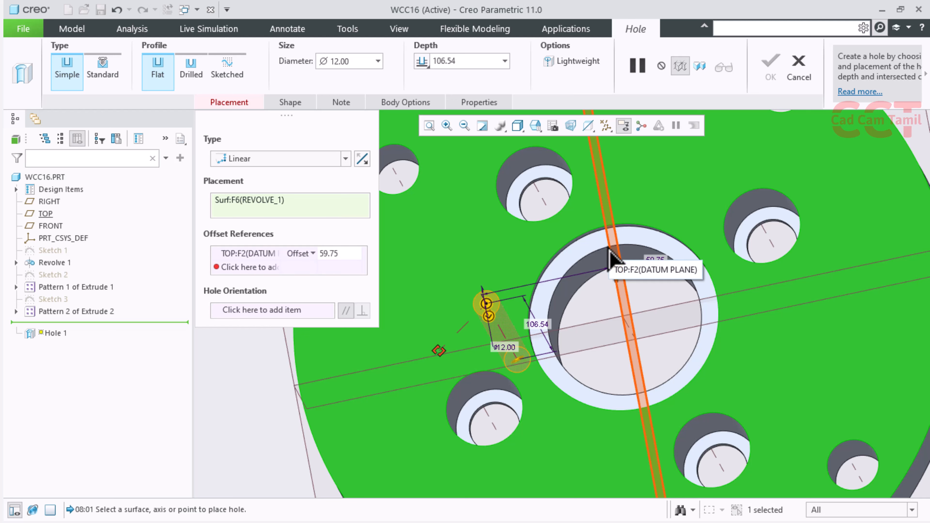
pyautogui.click(329, 254)
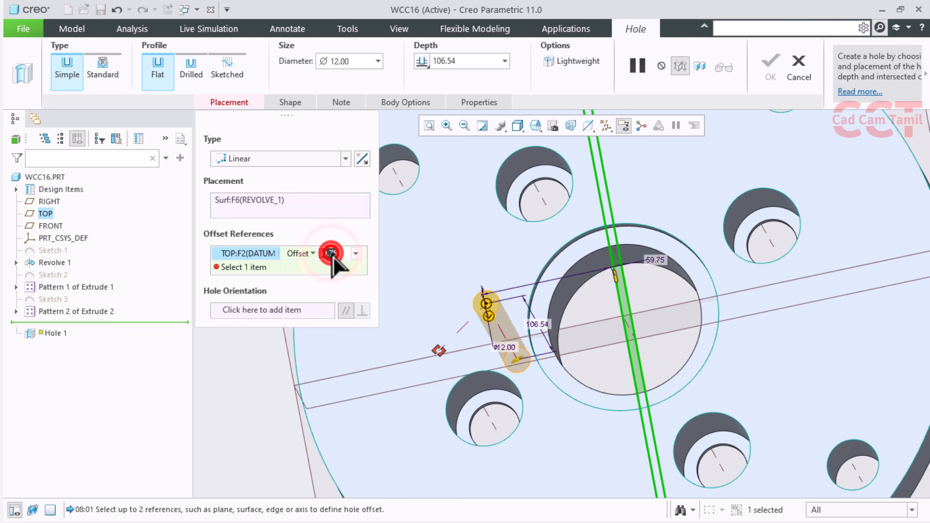
pyautogui.write('60')
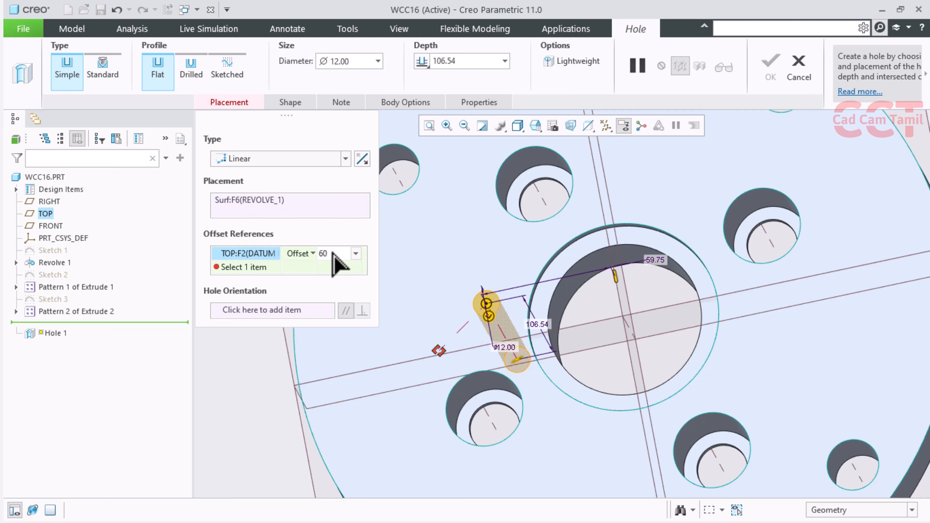
pyautogui.press('Return')
pyautogui.click(413, 328)
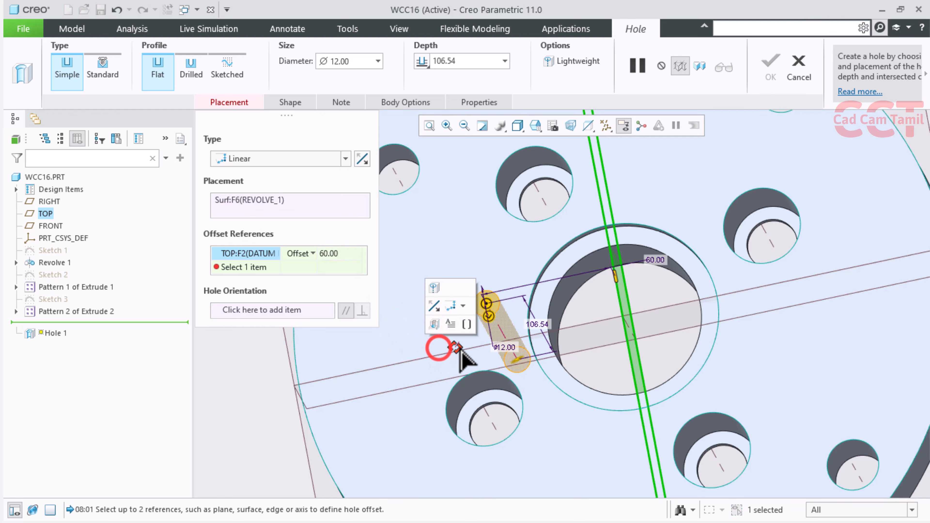
pyautogui.click(462, 351)
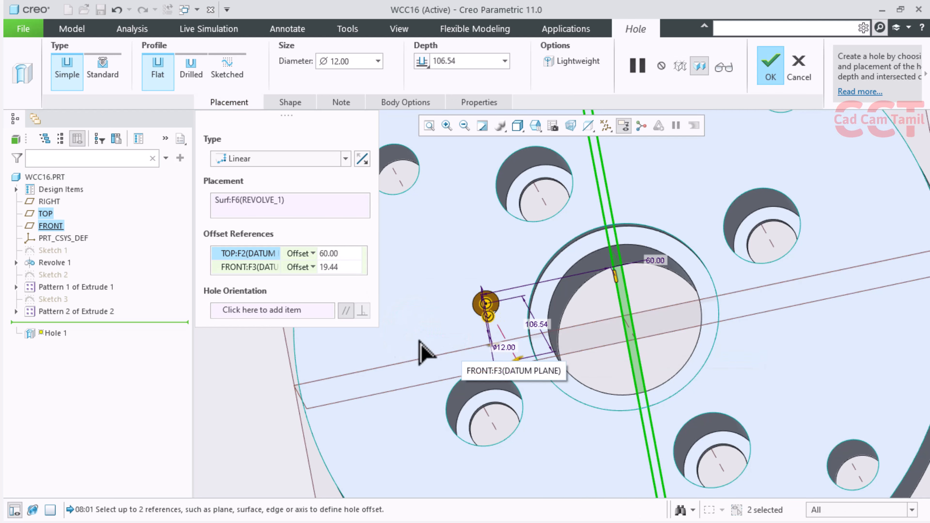
pyautogui.click(341, 266)
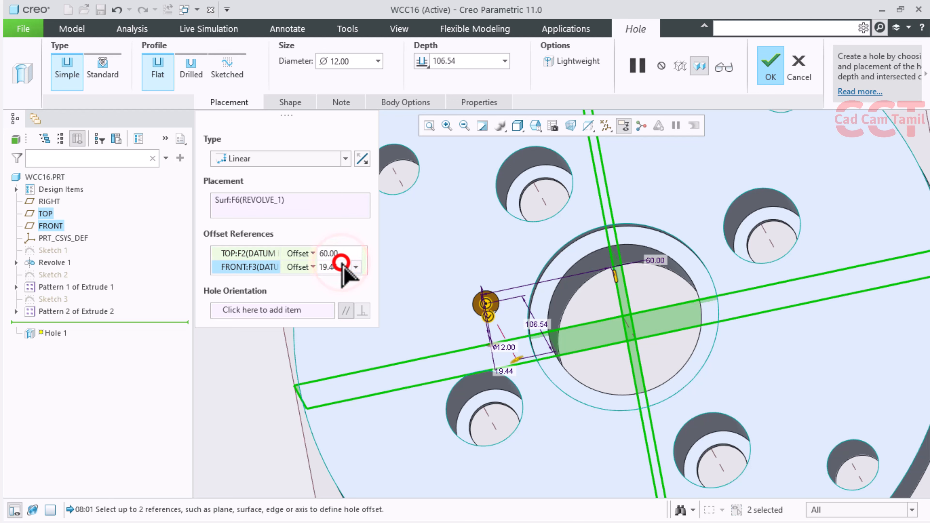
pyautogui.write('60')
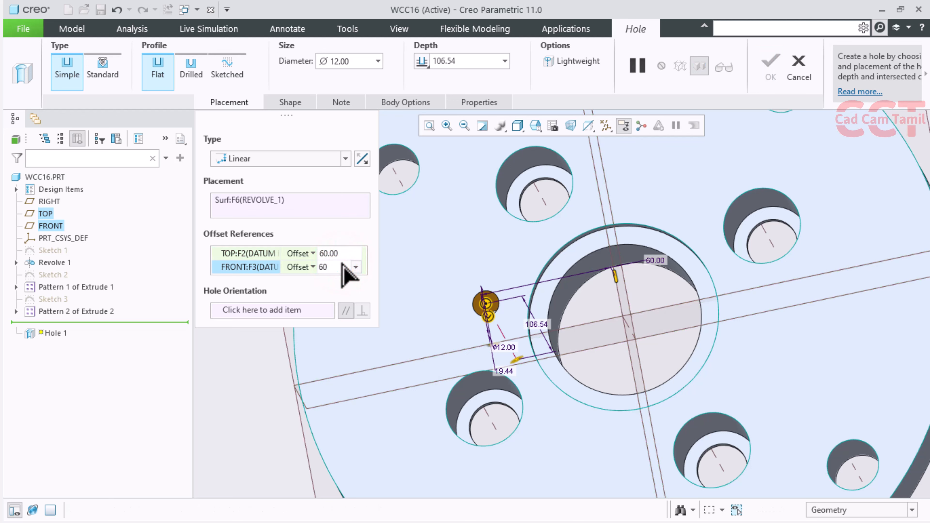
pyautogui.press('Return')
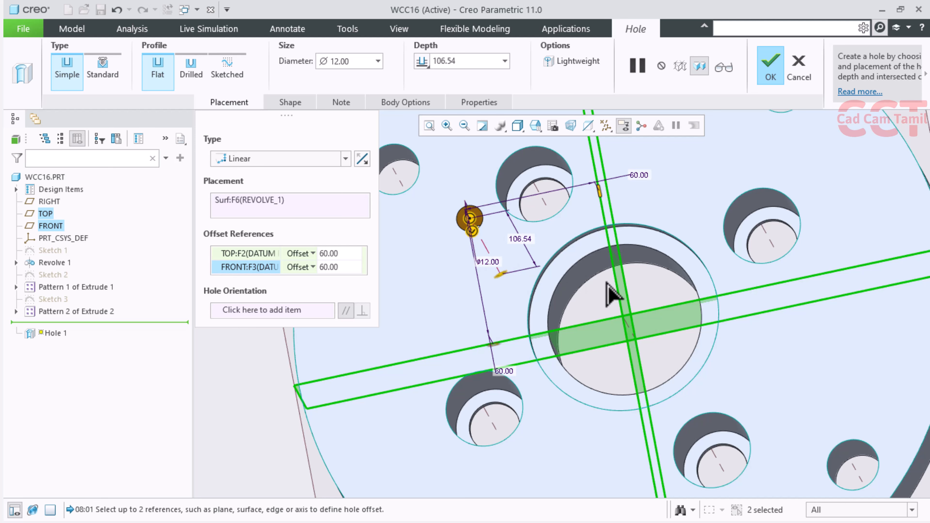
# Accept the 12 diameter hole and save the part.
pyautogui.moveTo(586, 291); pyautogui.dragTo(665, 317, button='middle')
pyautogui.click(770, 65)
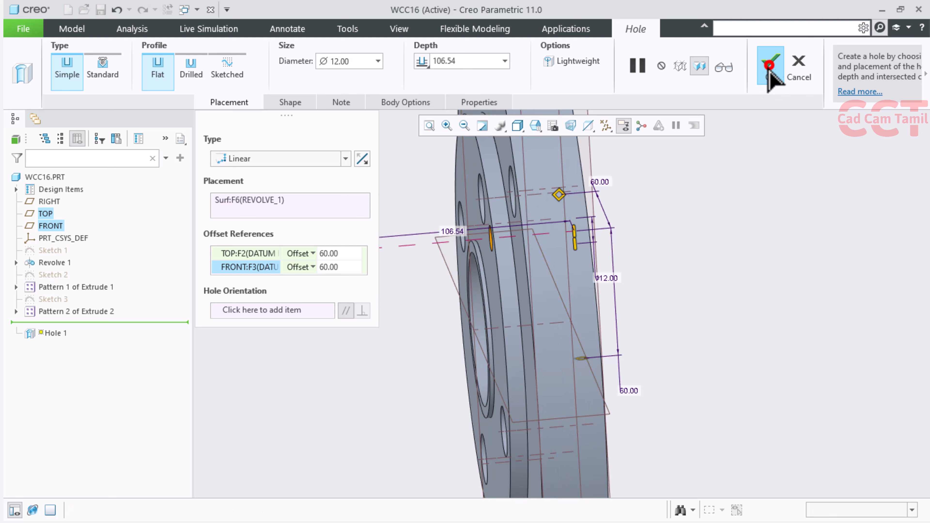
pyautogui.click(705, 282)
pyautogui.hotkey('ctrl', 'd')
pyautogui.hotkey('ctrl', 's')
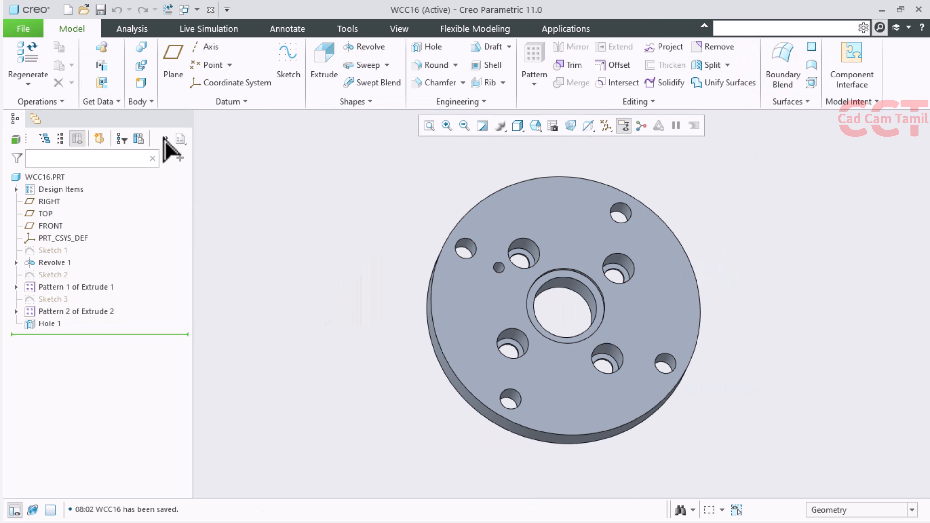
# Apply the yellow appearance to the ring-shaped face around the central bore.
pyautogui.click(399, 28)
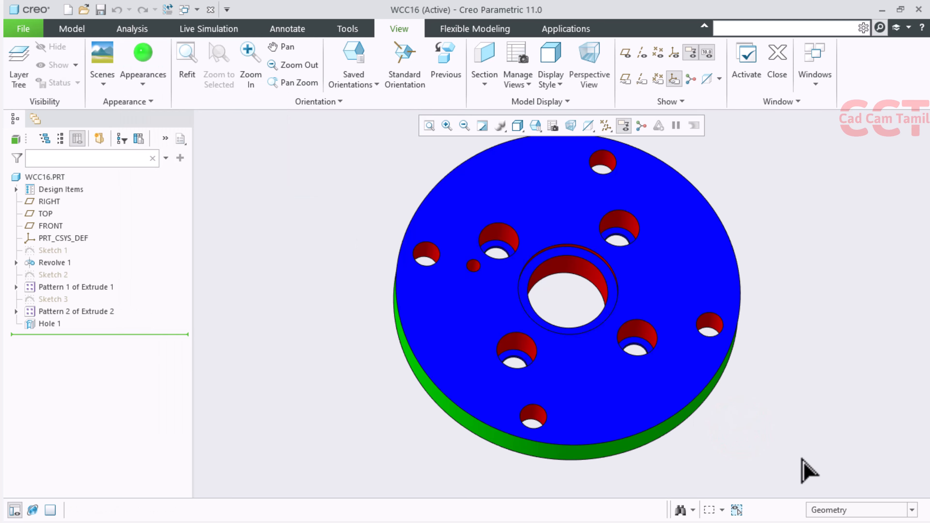
pyautogui.click(134, 85)
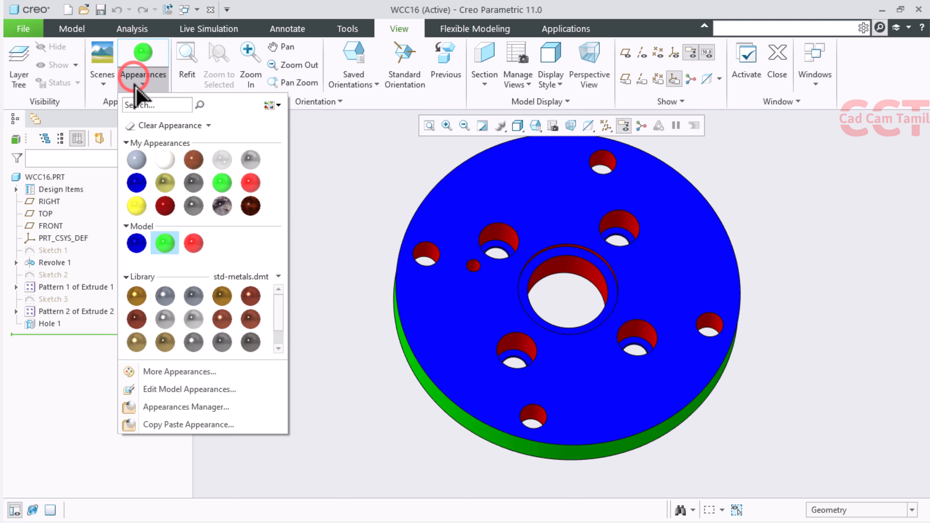
pyautogui.click(141, 205)
pyautogui.click(522, 275)
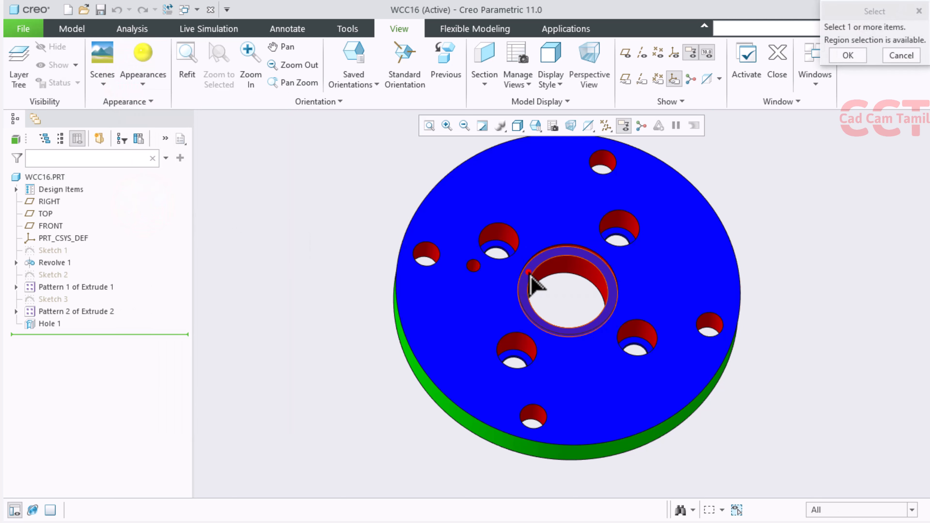